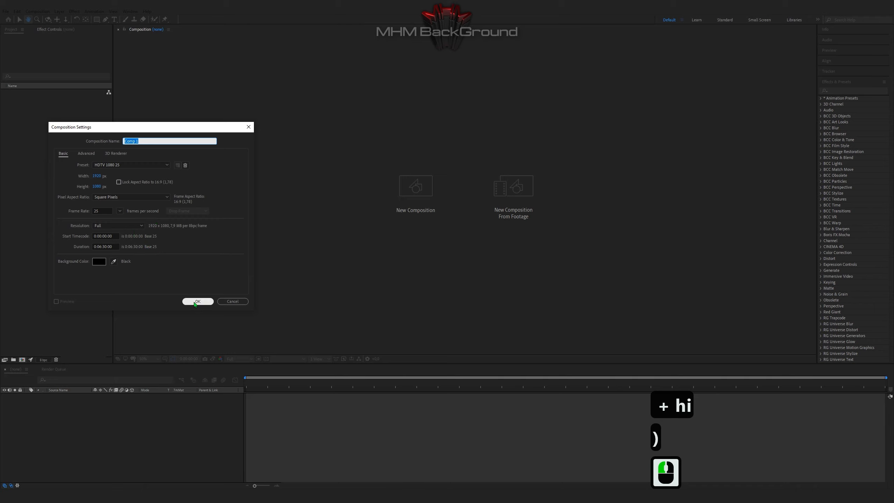
Create a 1920 x 1080, 25 fps composition lasting 0:06:30:00 and add a black solid named Noise
left_click(195, 301)
left_click(94, 436)
right_click(95, 436)
mouse_move(110, 362)
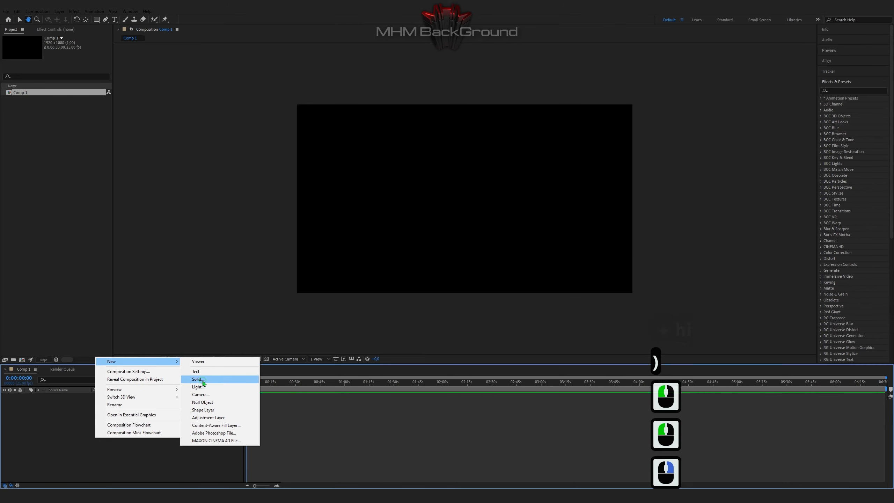
left_click(203, 382)
left_click(28, 57)
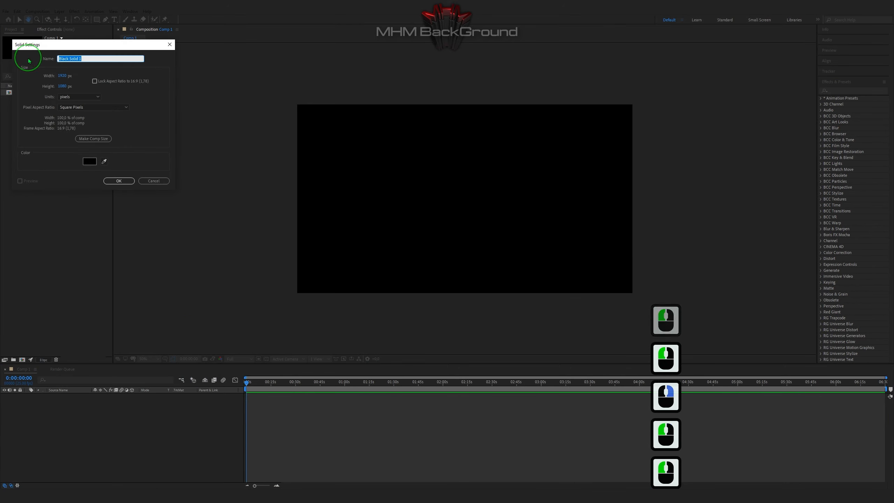
type("Noise")
key("Return")
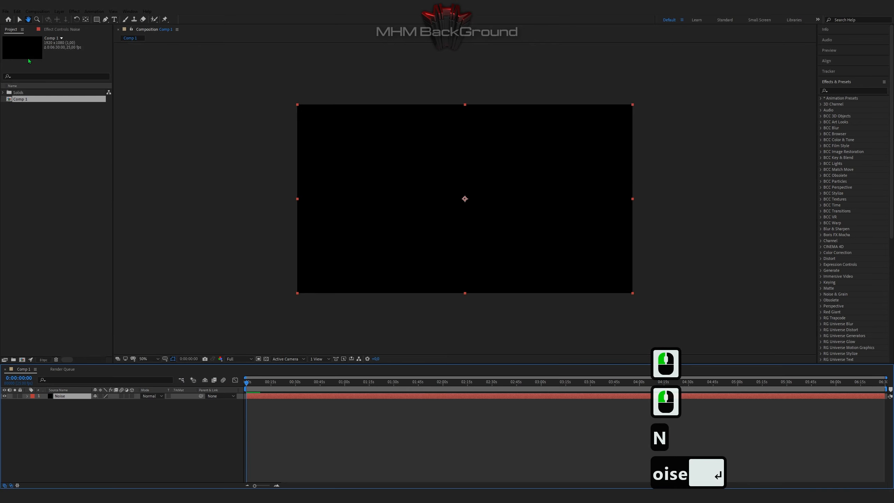
Apply the uni.Turbulence Noise effect to the Noise layer
left_click(19, 19)
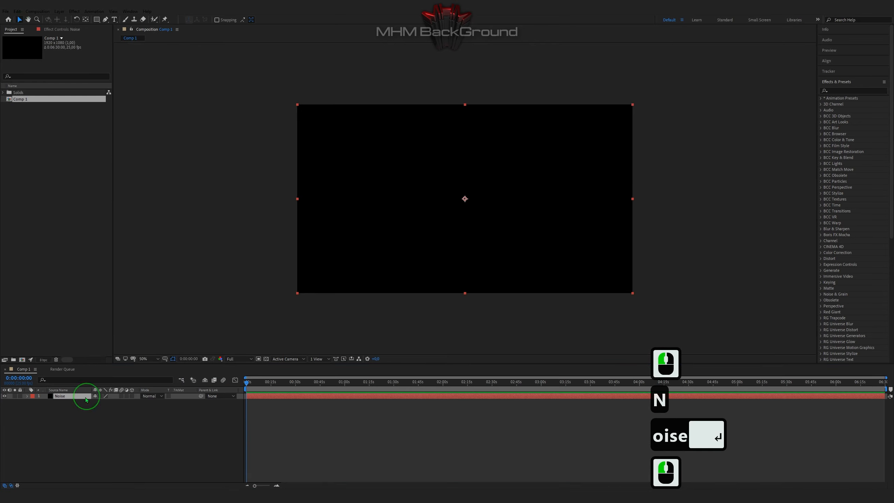
left_click(85, 398)
left_click(841, 91)
left_click(842, 91)
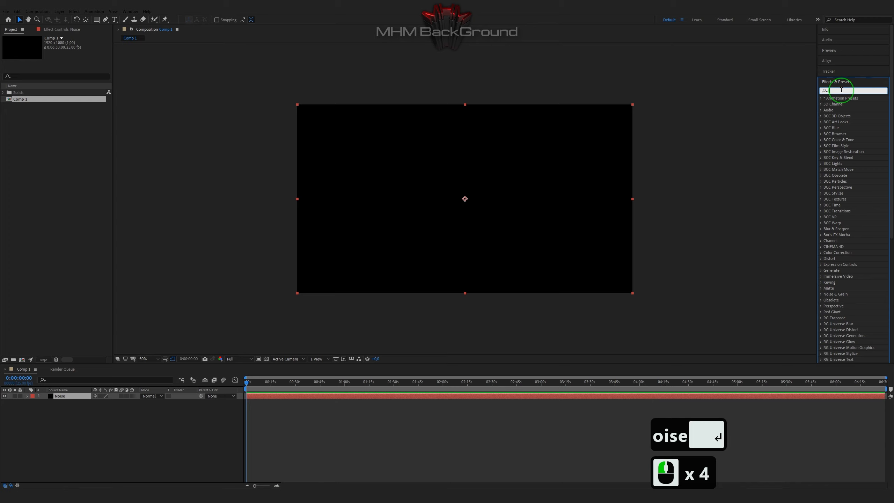
type("turb")
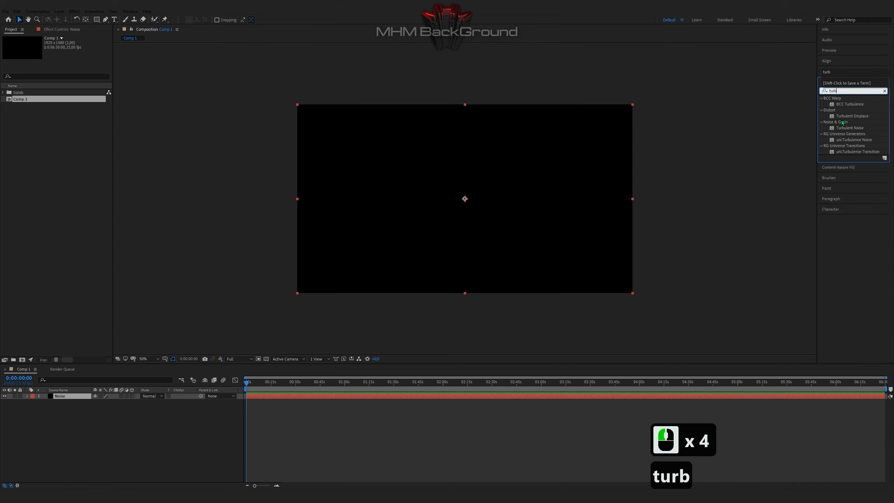
double_click(852, 140)
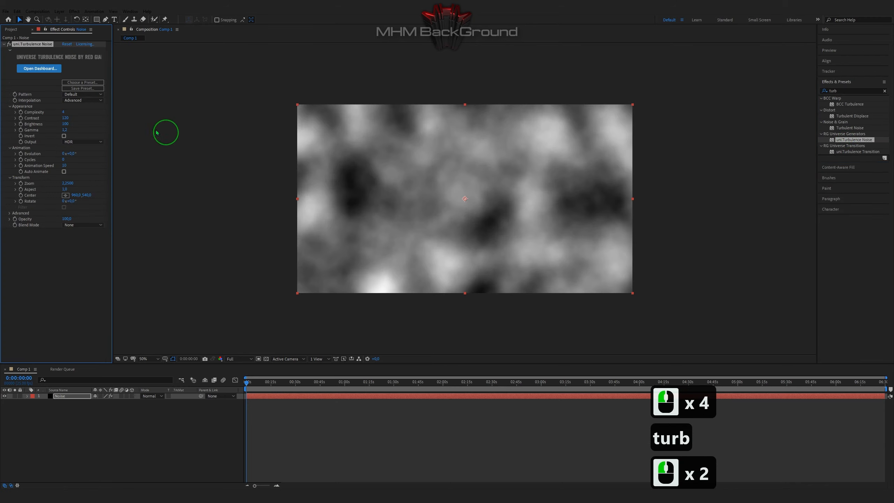
Set the turbulence noise pattern to Aero and its interpolation to Blocky Flat
left_click(83, 96)
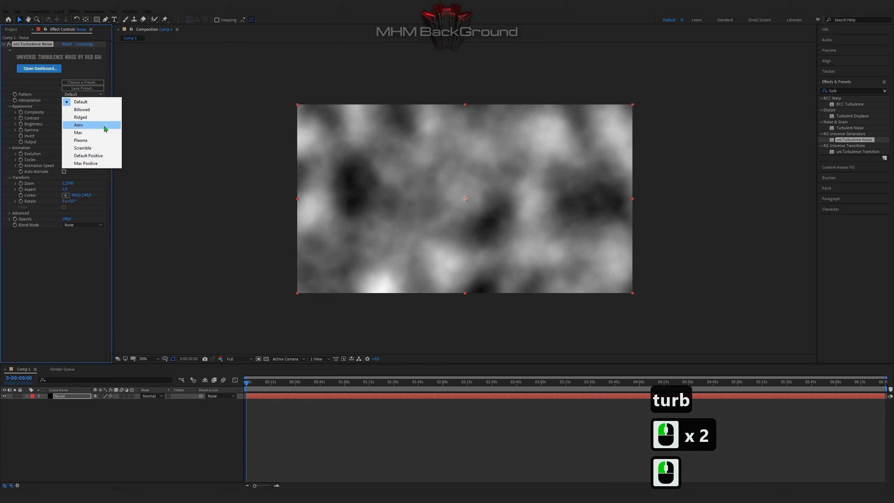
left_click(77, 125)
left_click(92, 100)
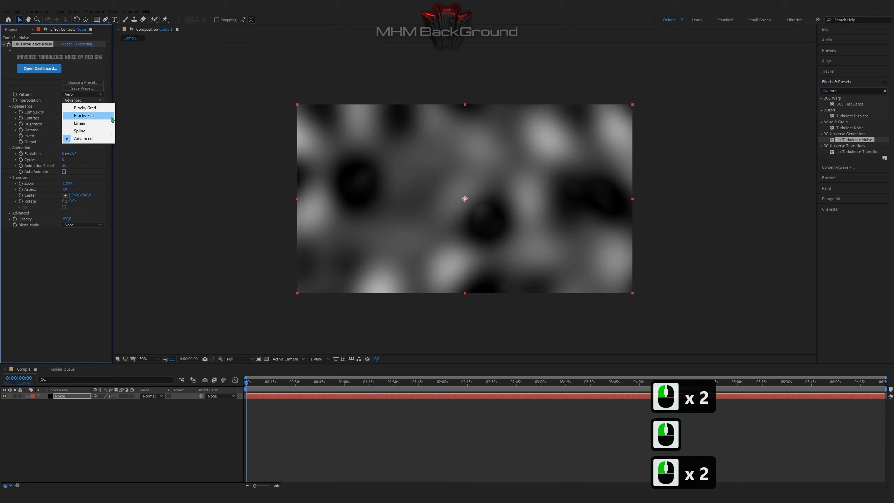
left_click(84, 115)
Set the noise appearance to complexity 16, contrast 120, brightness 400 and gamma 2.9
double_click(64, 113)
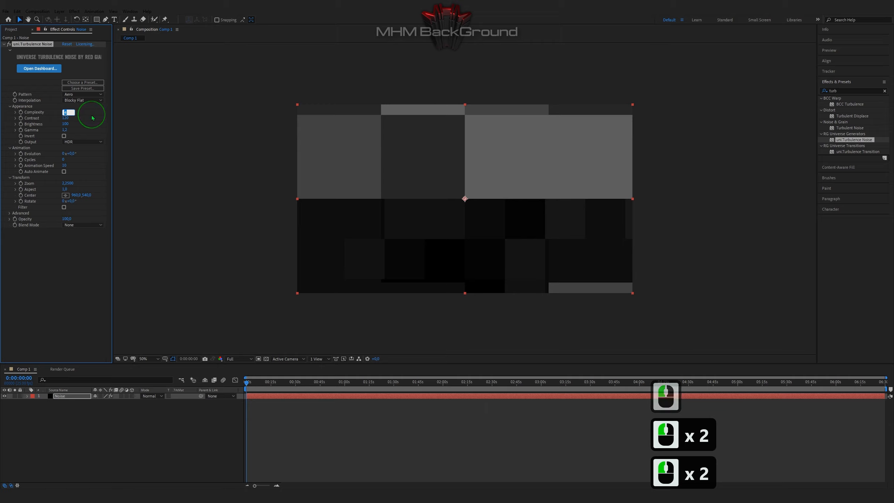
type("16")
key("Tab")
type("120")
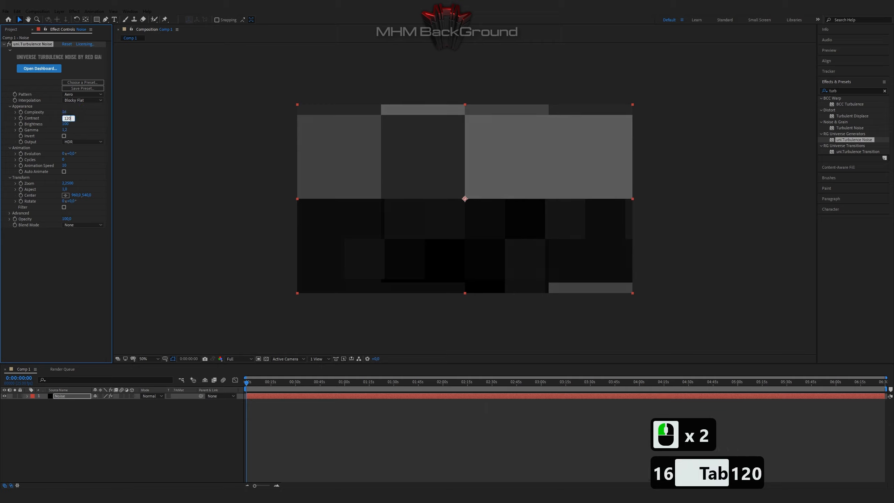
key("Tab")
type("400")
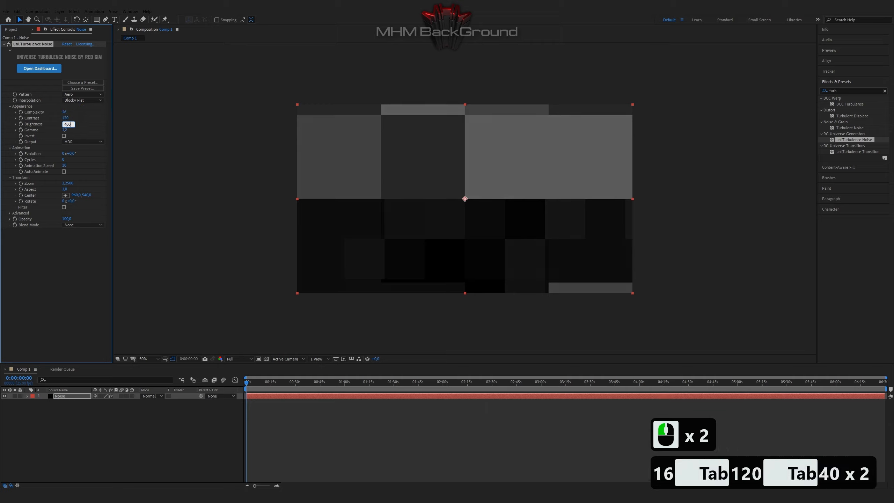
key("Tab")
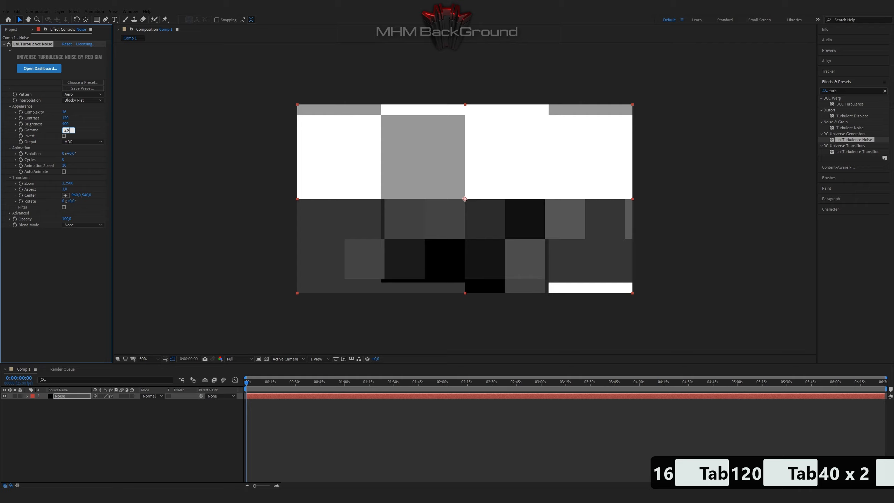
key("Tab")
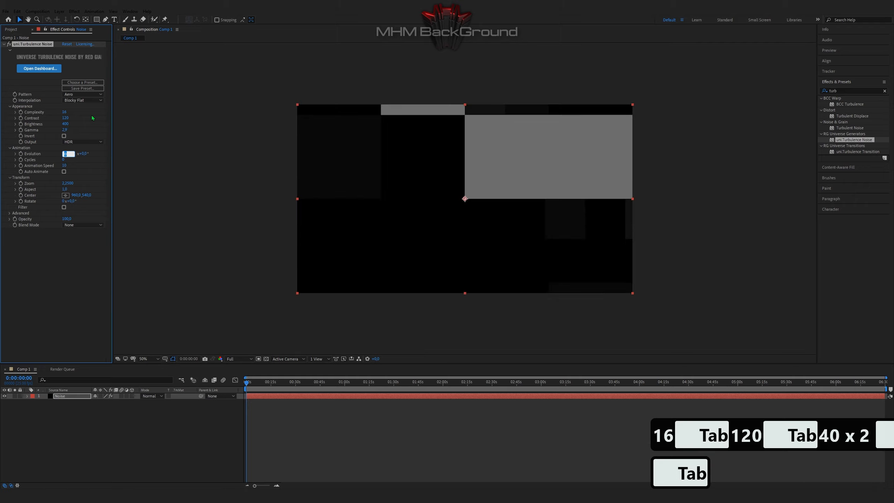
Add the expression time*1 to the turbulence noise's Evolution property
left_click(24, 158)
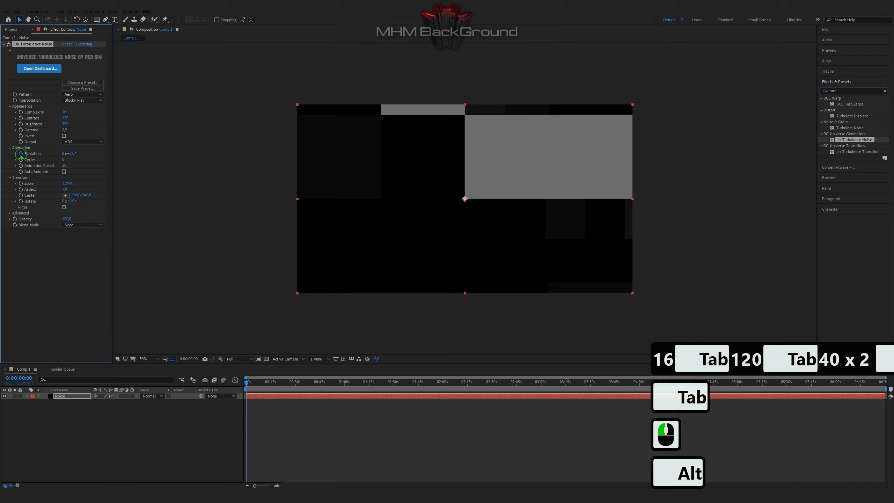
left_click(21, 155, "alt")
type("time*")
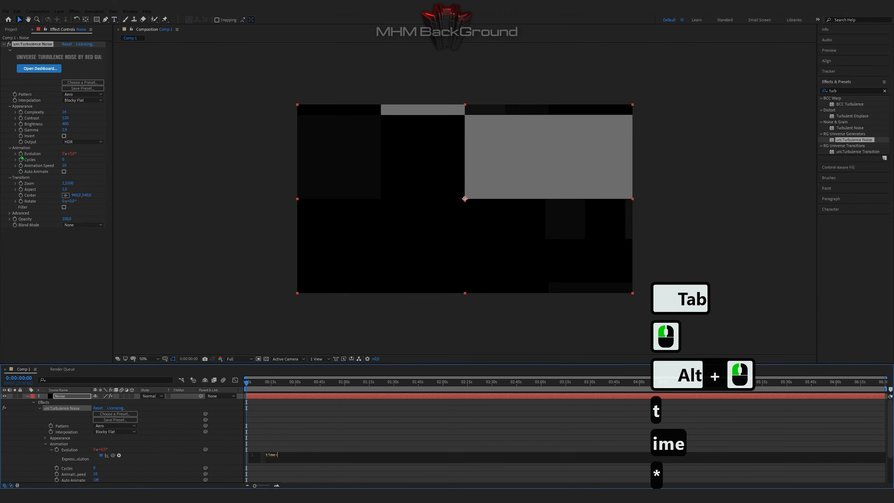
type("1")
left_click(66, 160)
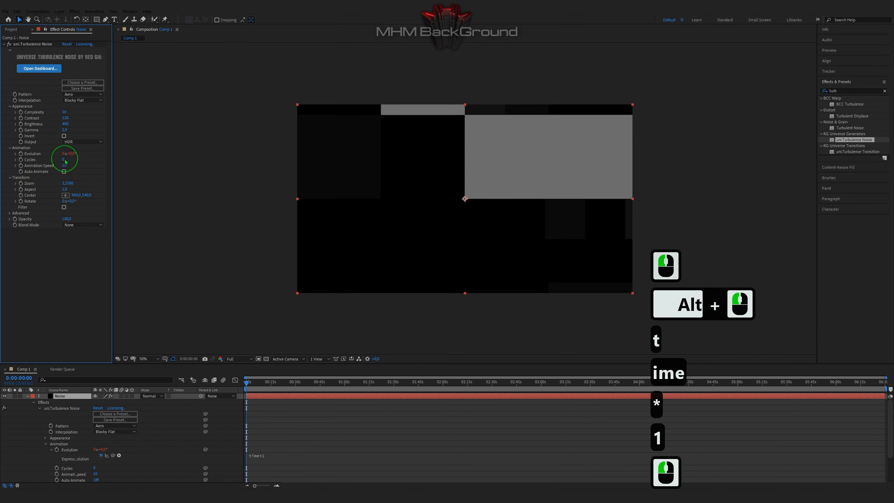
Set the noise Cycles to 15 and Animation Speed to 67, and enable Auto Animate
left_click(75, 160)
type("15")
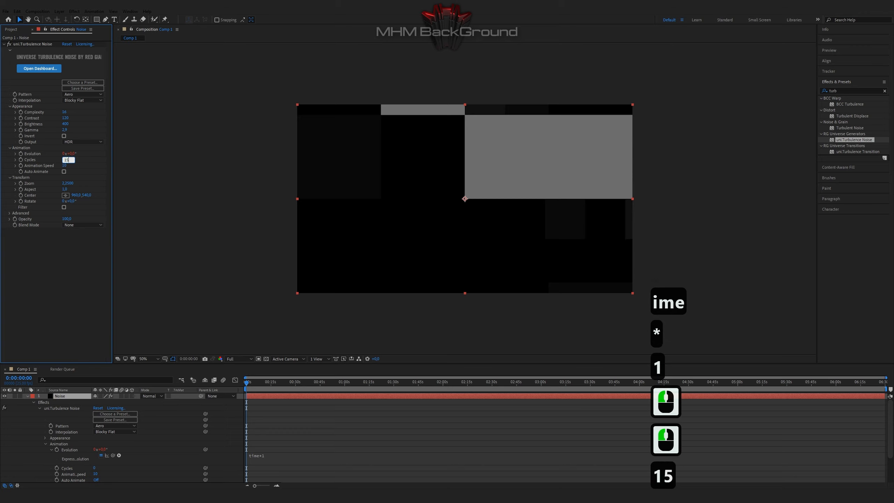
key("Tab")
type("67")
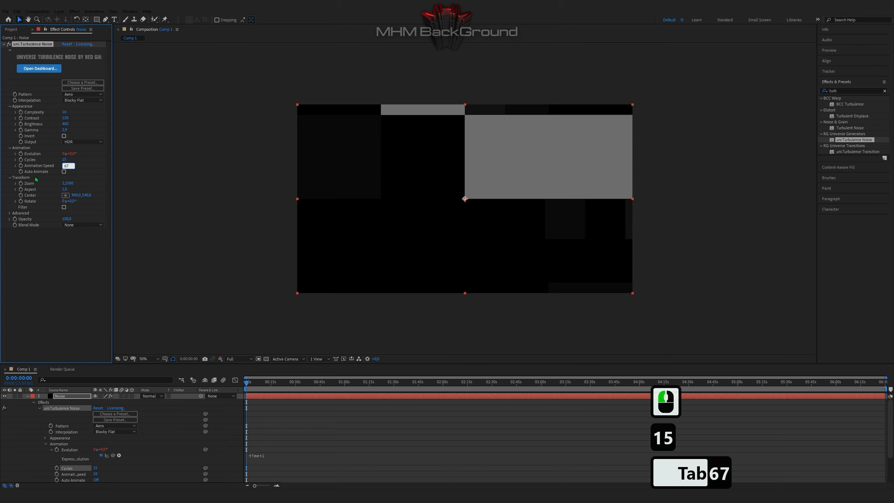
left_click(63, 172)
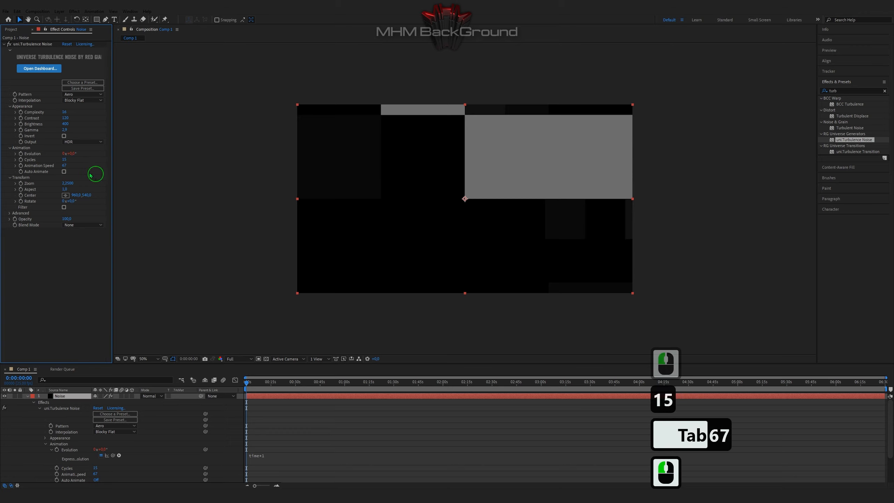
left_click(64, 172)
Set the noise Zoom to 12.25 and Rotate to 45°, and preview the animation
left_click(68, 183)
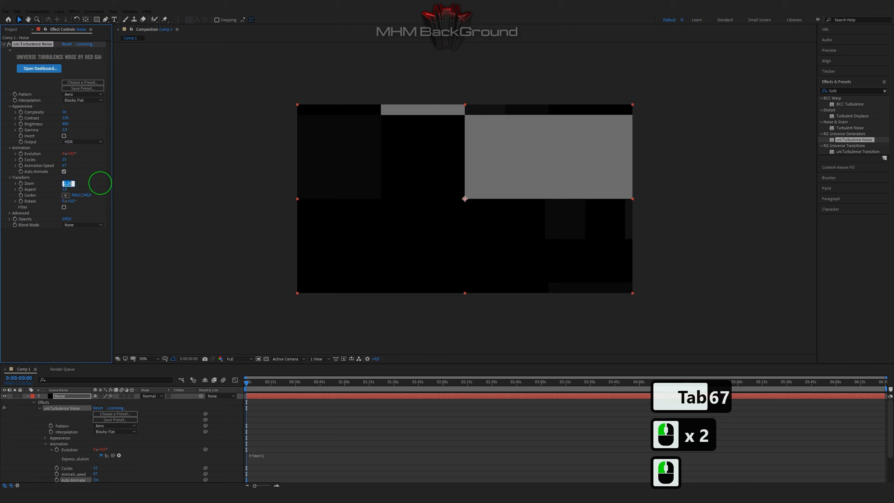
type("12.25")
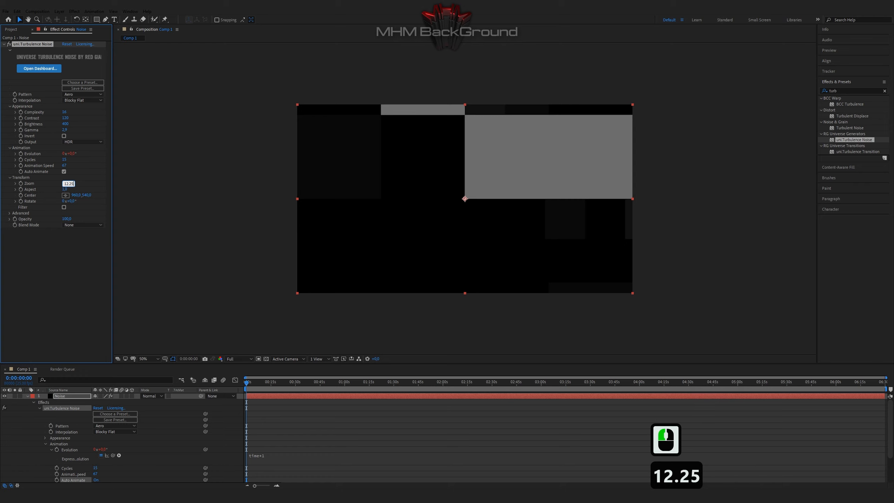
key("Tab")
key("Tab")
key("Tab")
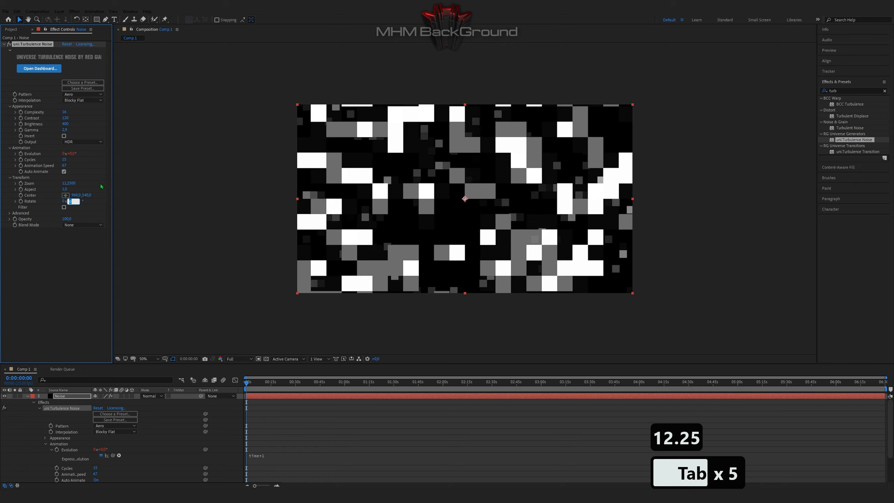
type("45")
key("Return")
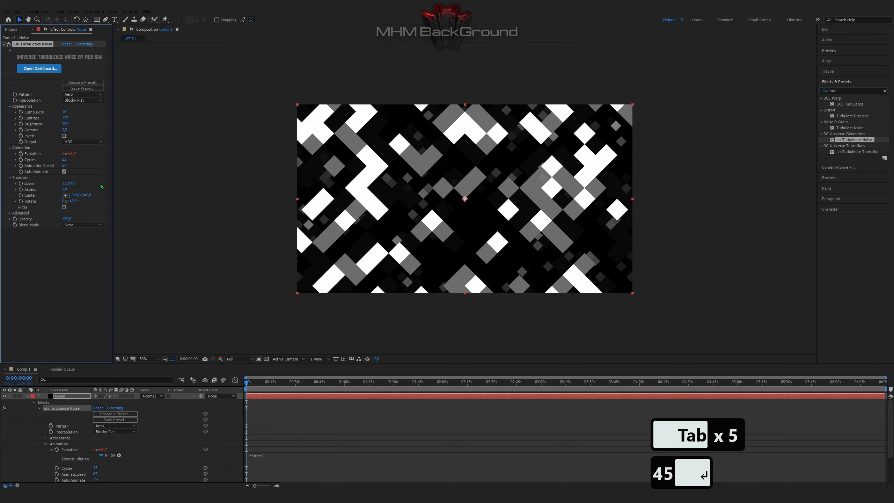
key("space")
key("space")
key("space")
key("space")
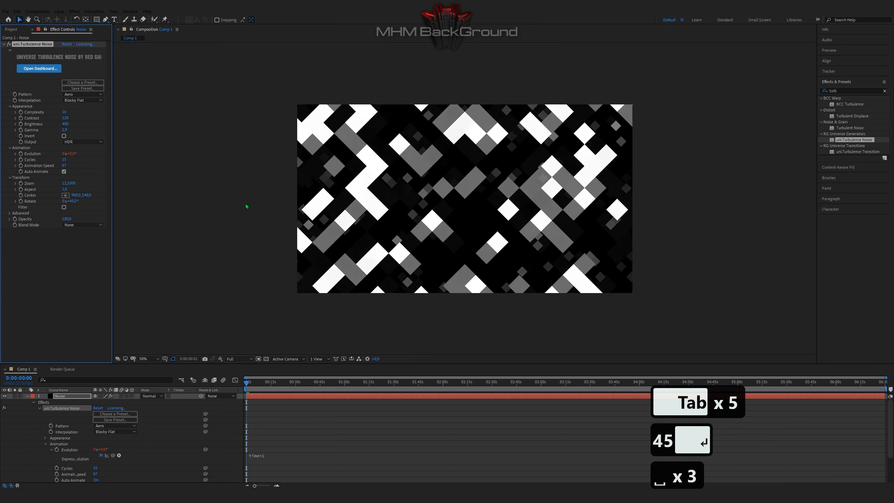
left_click(500, 214)
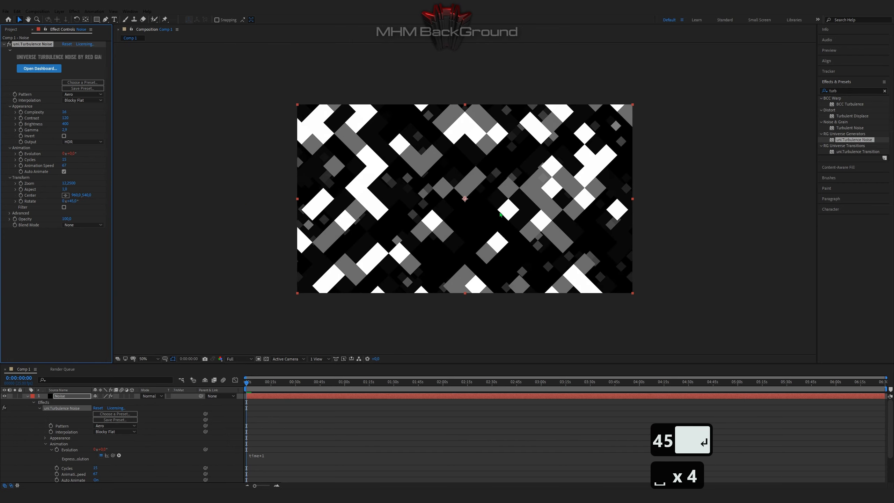
Apply the Sapphire S_Mosaic effect to the Noise layer and preview the animation
left_click(5, 45)
left_click(841, 89)
type("mos")
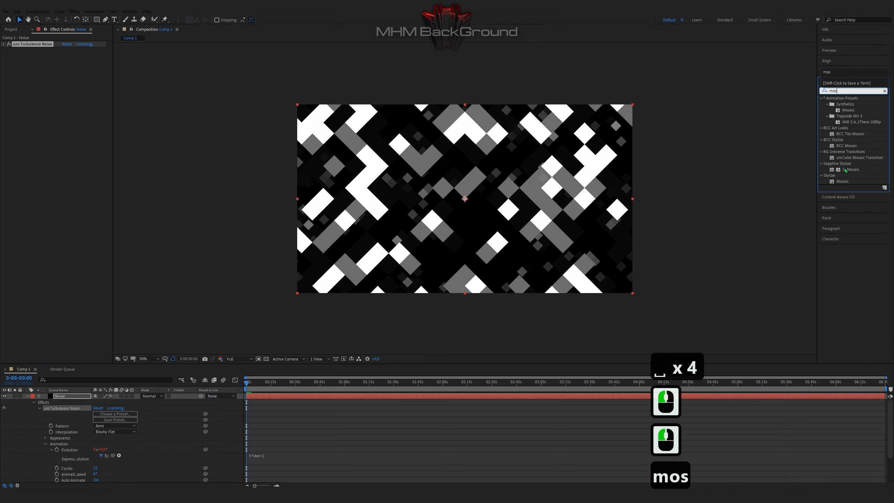
double_click(846, 169)
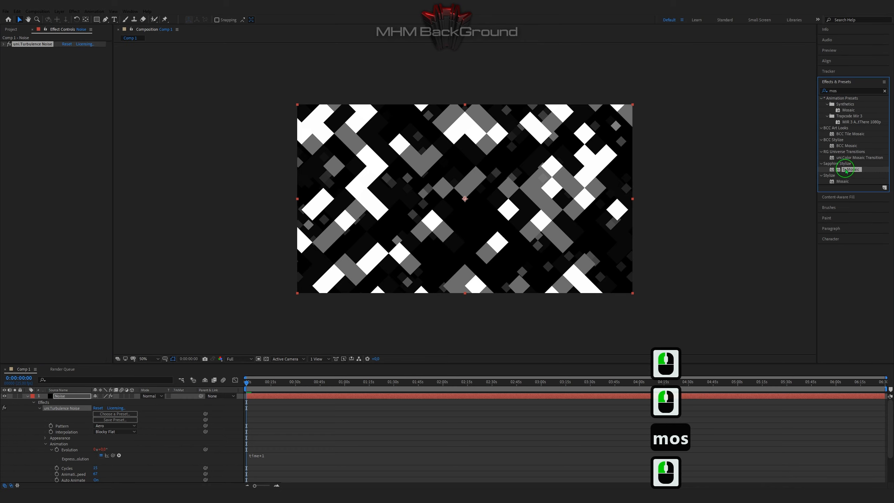
key("space")
key("space")
key("space")
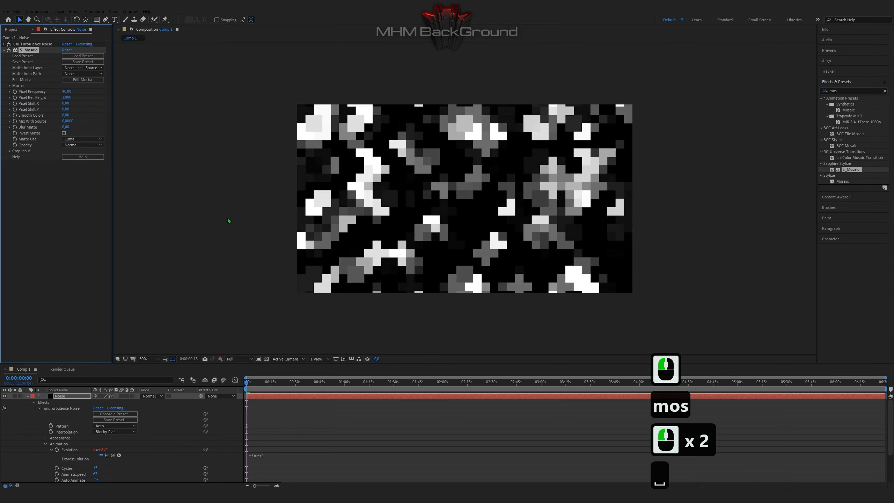
key("space")
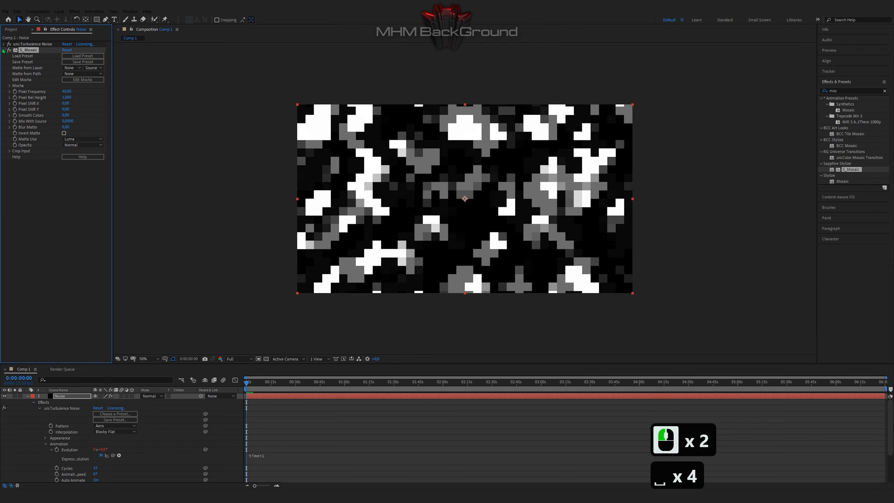
Add the Sapphire S_EdgeRays effect to the Noise layer after the mosaic
left_click(3, 50)
left_click_drag(845, 91, 778, 102)
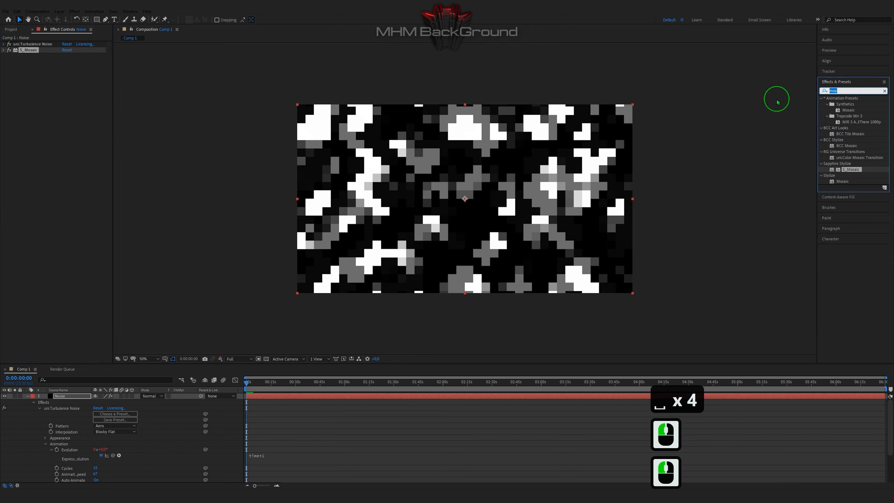
type("edger")
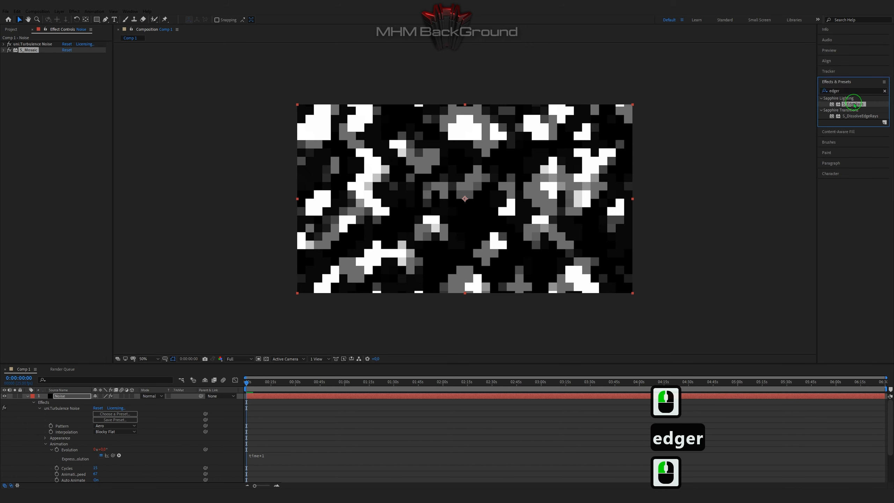
double_click(852, 104)
Set the EdgeRays red, green and blue lengths to 0 and Rays Res to Half
left_click(66, 115)
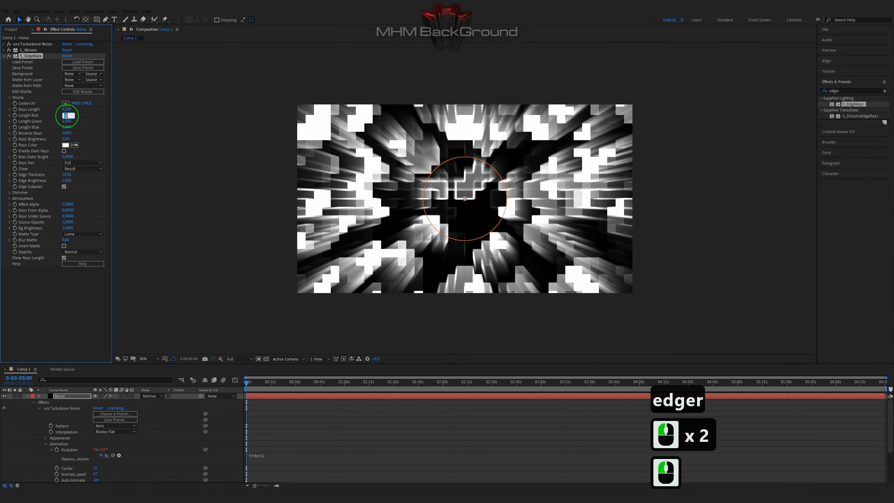
type("0")
left_click(67, 121)
type("0")
left_click(67, 127)
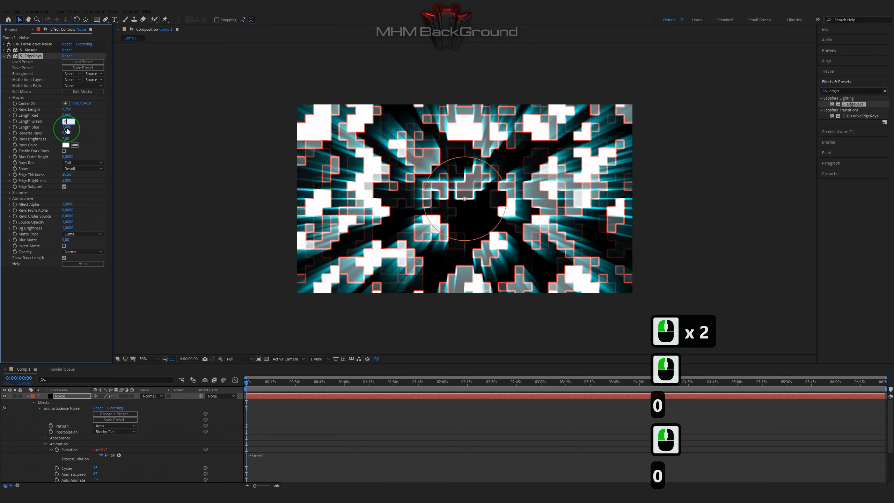
type("0")
left_click(85, 130)
left_click(88, 163)
left_click(86, 179)
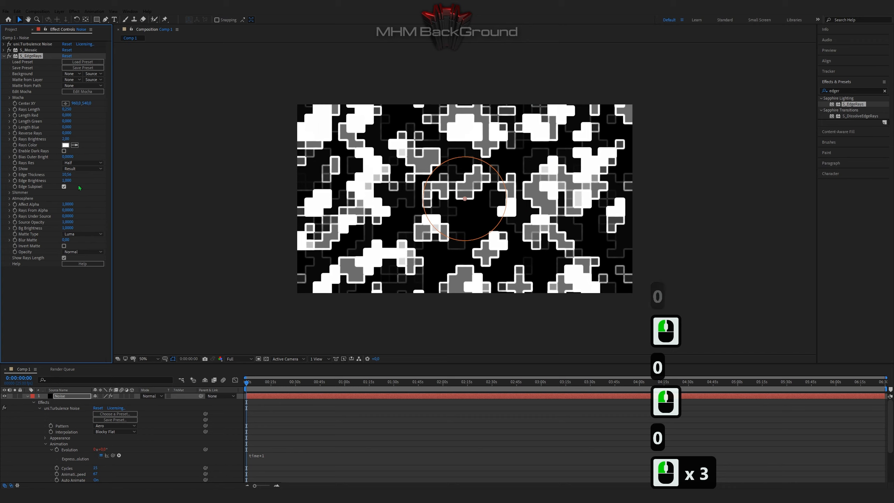
Set the EdgeRays Edge Thickness to 3 and preview the animation
left_click(66, 175)
type("3")
left_click(88, 181)
key("space")
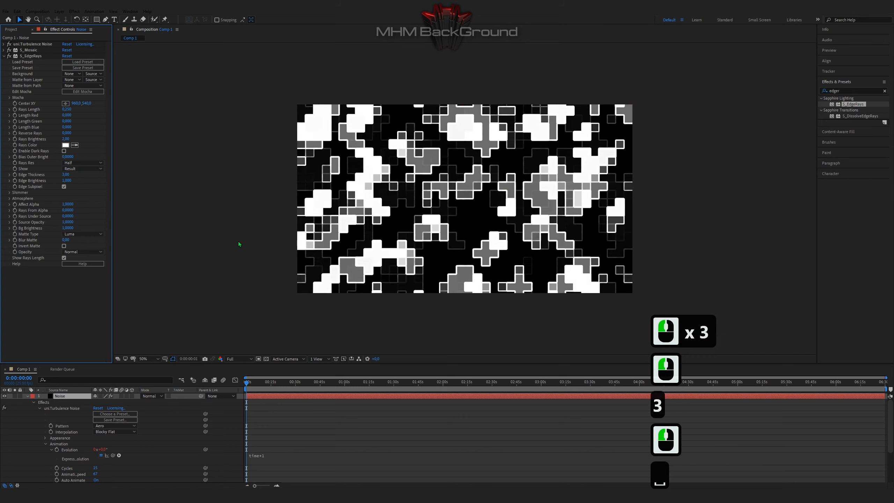
key("space")
key("space")
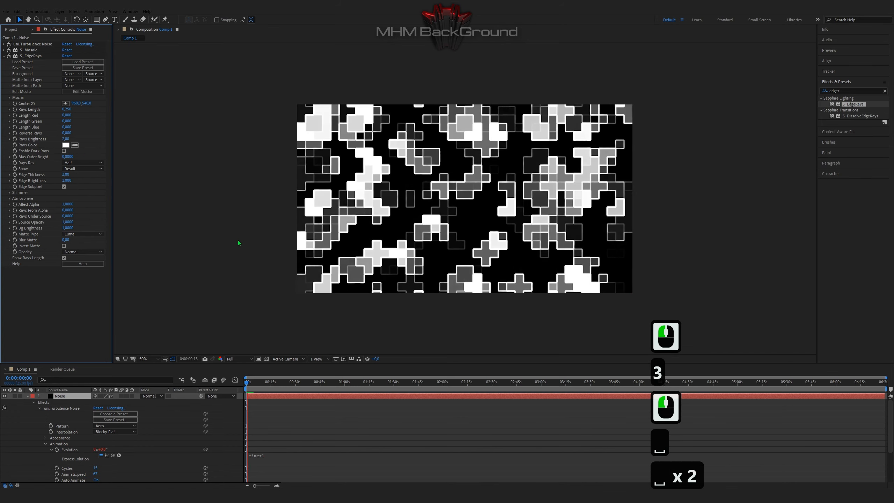
key("space")
key("space")
key("space")
key("space")
key("space")
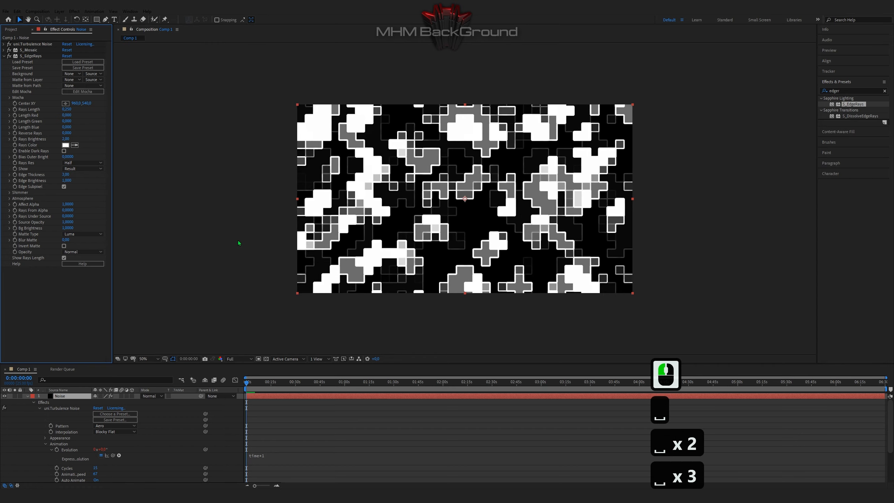
Change the EdgeRays Matte Type to Color and preview the animation
left_click(82, 234)
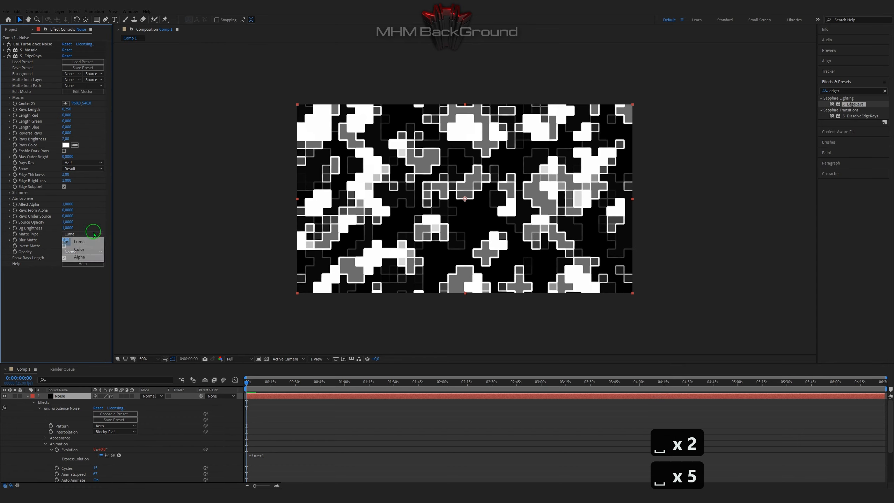
left_click(80, 251)
key("space")
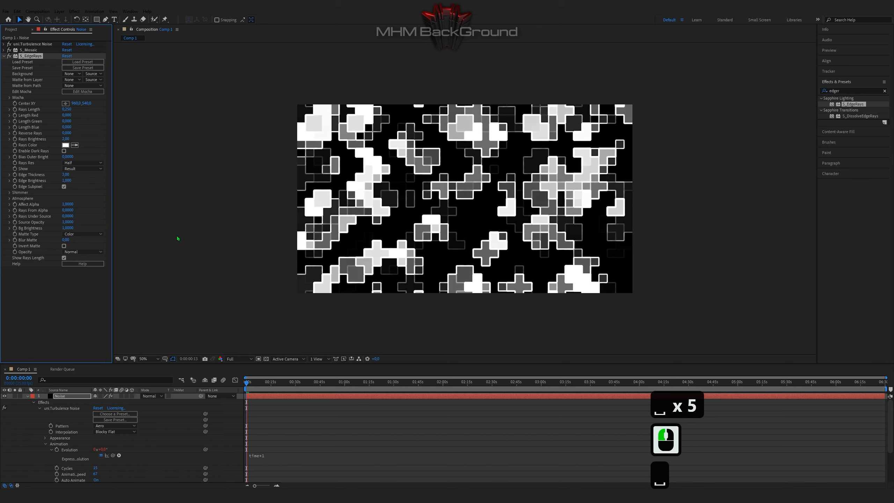
key("space")
Collapse the Noise layer's properties and create a new black solid named Optical
scroll(71, 413, "up", 2)
left_click(28, 396)
right_click(62, 417)
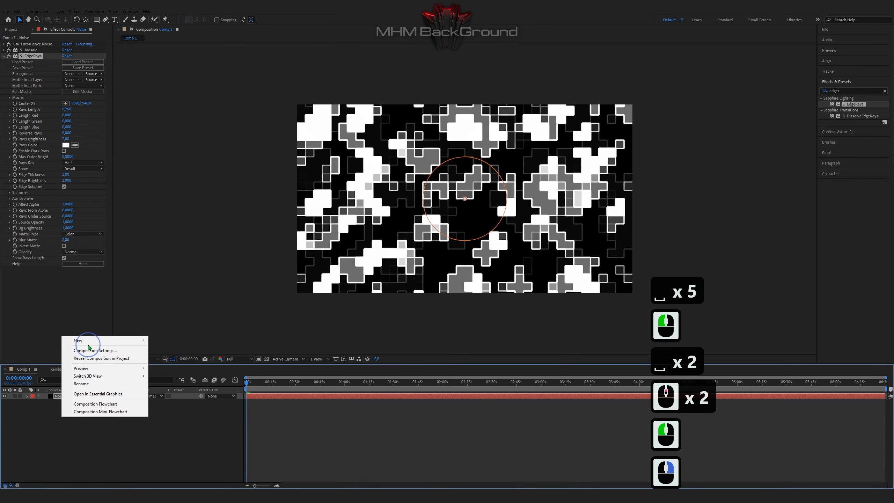
mouse_move(81, 341)
left_click(176, 359)
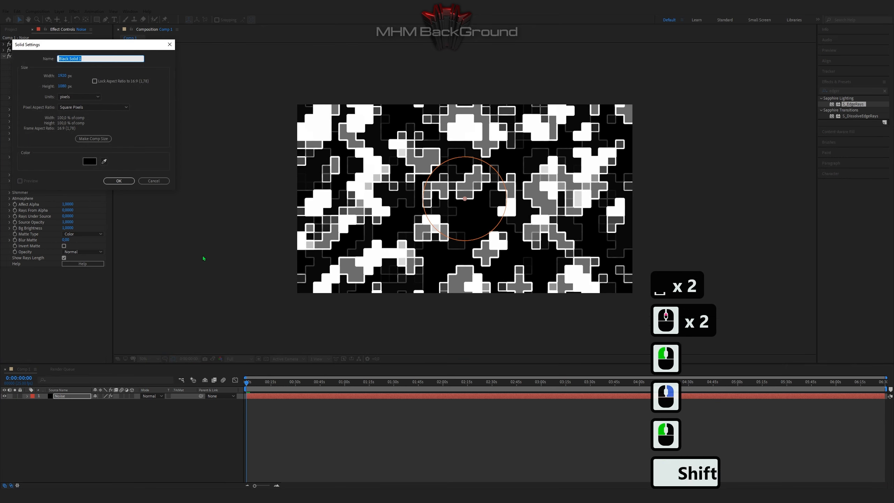
type("Optical")
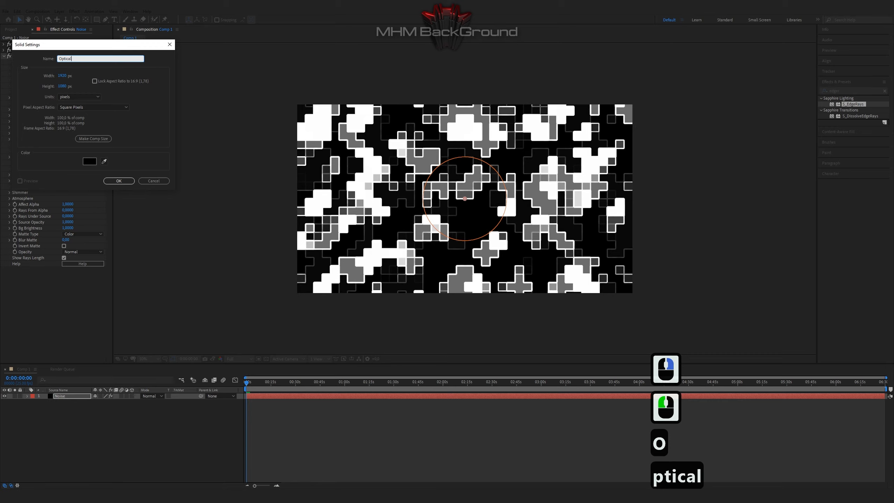
key("Return")
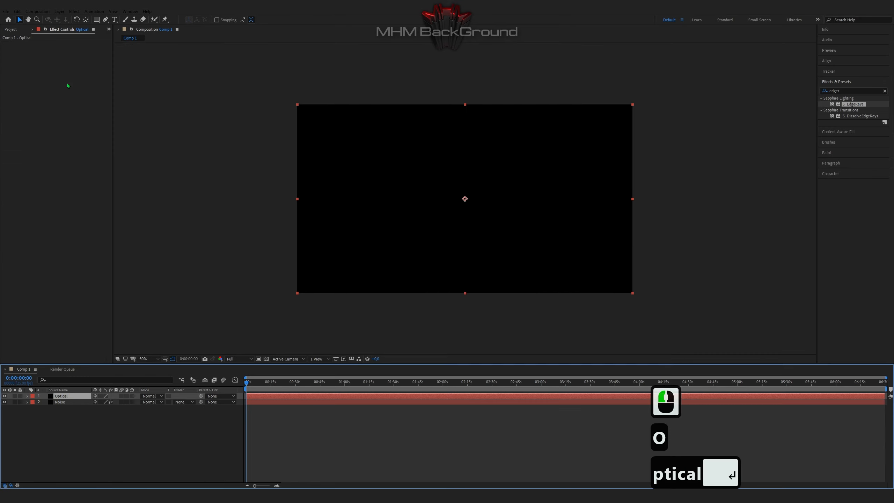
Apply the Video Copilot Optical Flares effect to the Optical layer and open its flare options
left_click(65, 402)
left_click(70, 396)
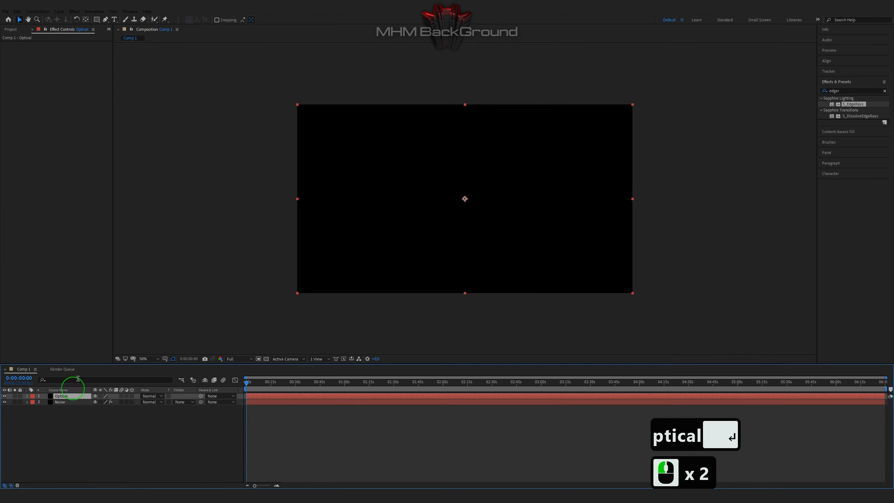
left_click(74, 11)
mouse_move(150, 472)
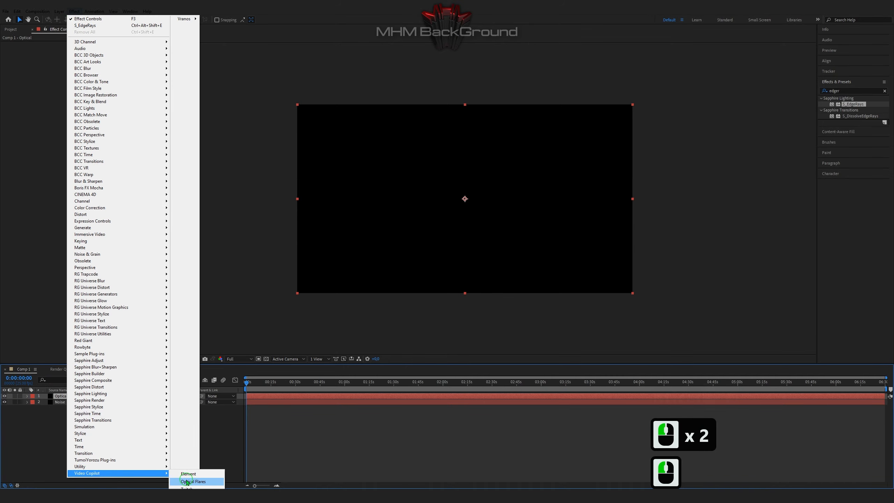
left_click(187, 483)
left_click(37, 58)
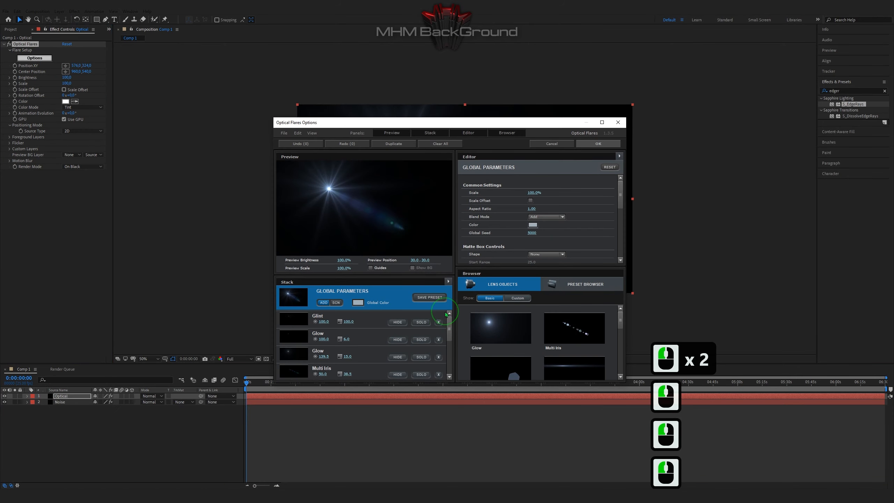
Remove all default lens objects from the flare stack
left_click(438, 323)
left_click(438, 323)
left_click(438, 322)
left_click(438, 322)
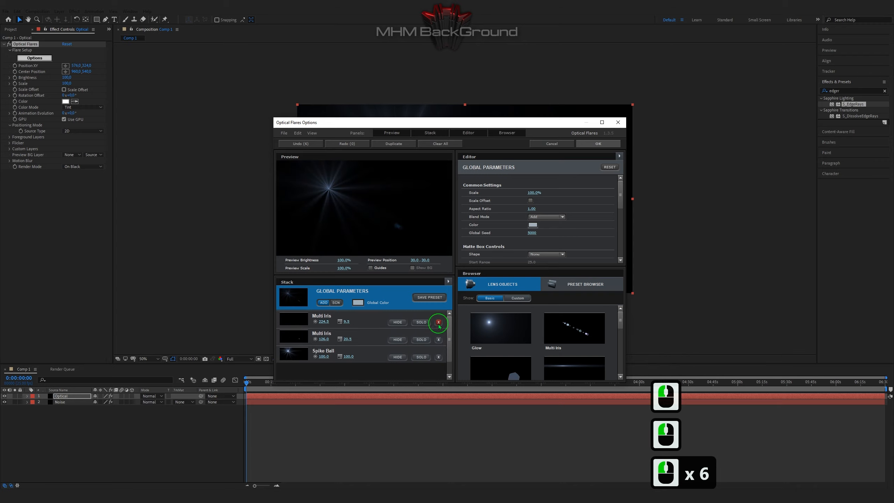
left_click(438, 322)
left_click(438, 322)
left_click(439, 322)
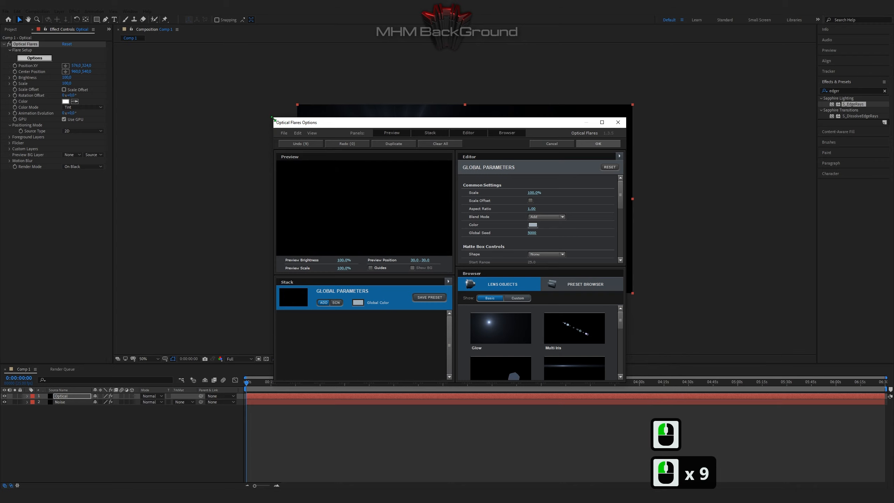
Enlarge the flare options window, add a Streak lens object and set its Length to 280
left_click_drag(274, 119, 145, 38)
left_click(433, 330)
left_click(261, 287)
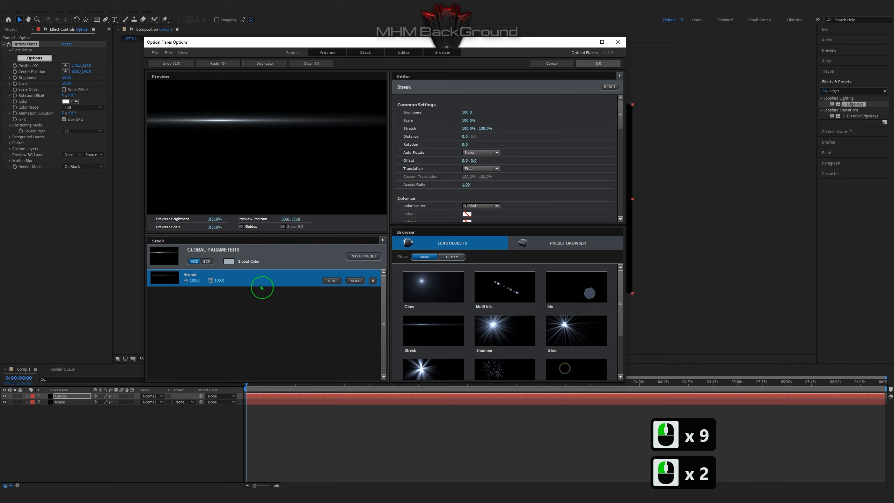
scroll(509, 186, "down", 2)
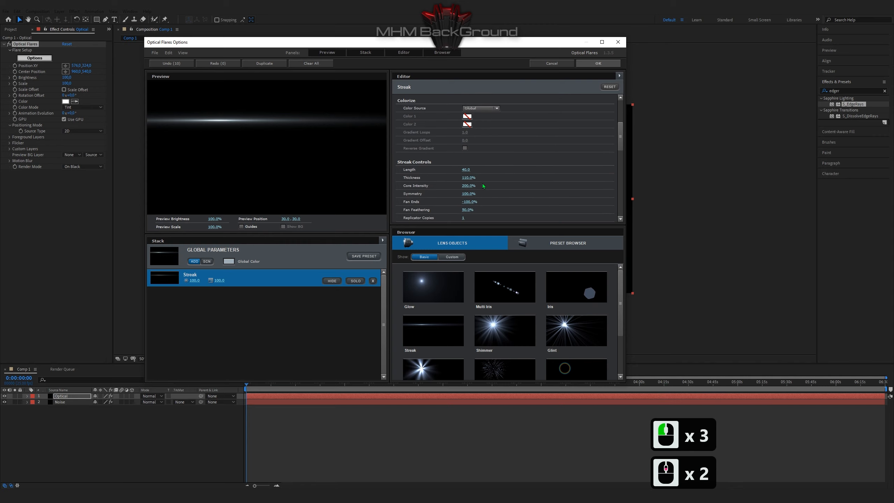
left_click(466, 170)
type("280")
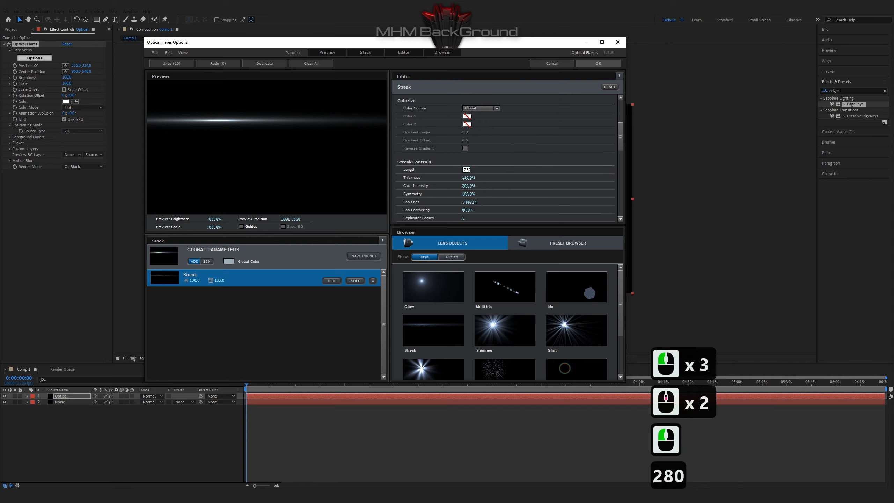
left_click(541, 176)
Duplicate the Streak object four times in the flare stack
left_click(288, 279)
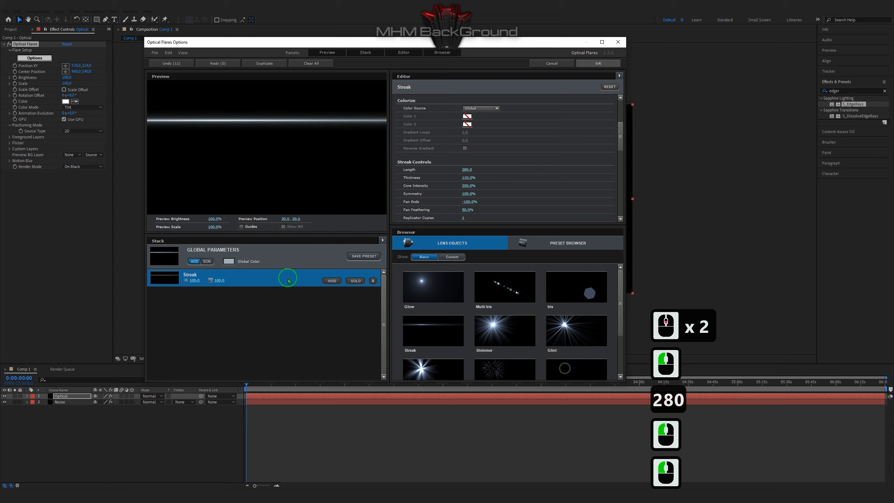
key("ctrl+c")
key("ctrl+d")
key("ctrl+d")
key("ctrl+d")
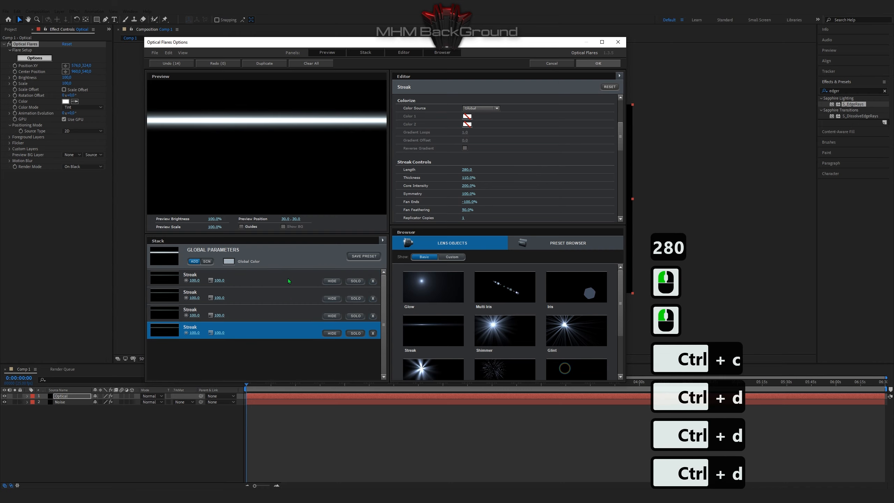
key("ctrl+d")
Set the Distance of the first streak to 100 and of the second streak to 200
left_click(287, 281)
scroll(479, 202, "up", 6)
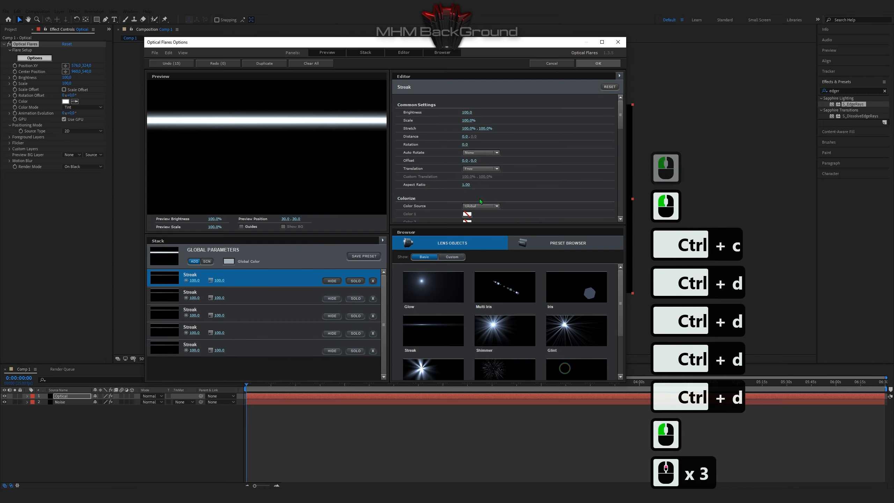
left_click(467, 137)
type("10")
left_click(451, 200)
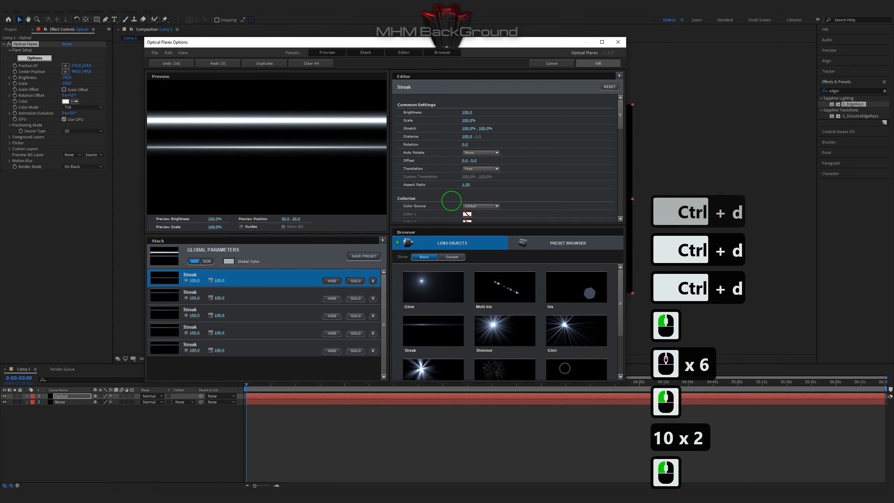
left_click(279, 296)
left_click(465, 137)
type("2")
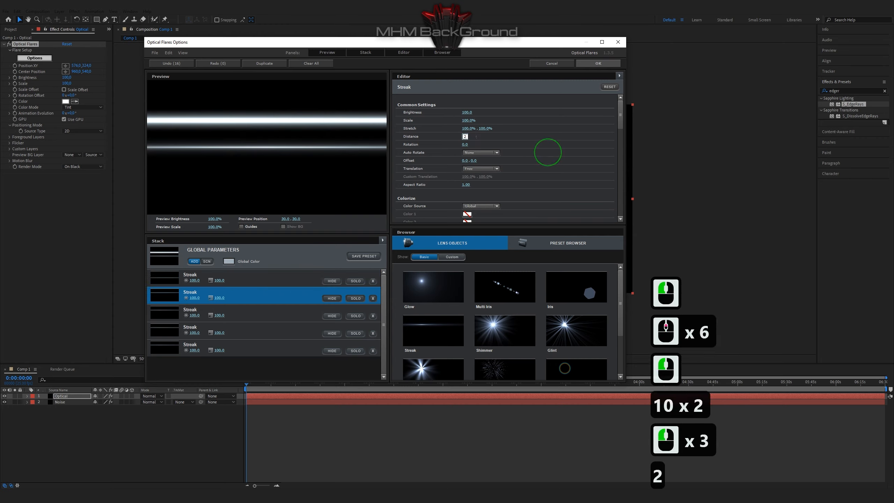
type("0")
left_click(465, 208)
Set the Distance of the third streak to 300 and of the fourth to -100, and accept the flare options
left_click(313, 308)
left_click(466, 137)
type("3")
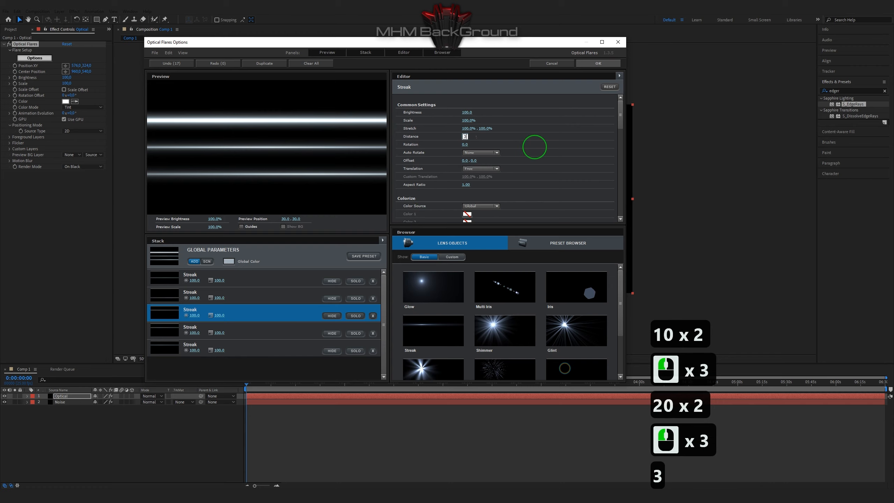
type("0")
left_click(534, 147)
left_click(273, 328)
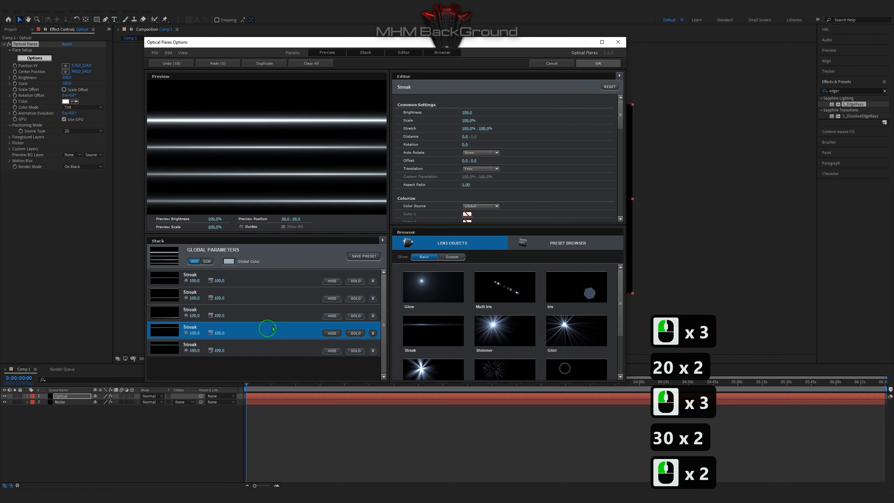
left_click(465, 136)
type("-10")
key("Return")
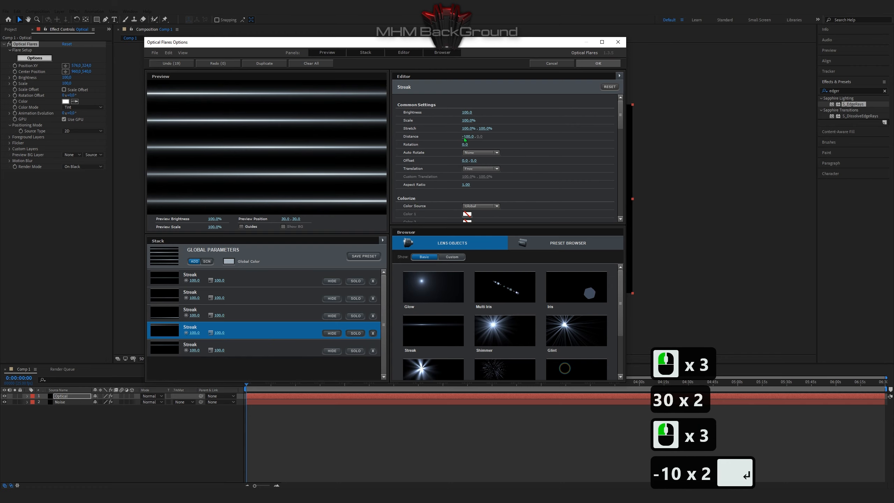
left_click(595, 64)
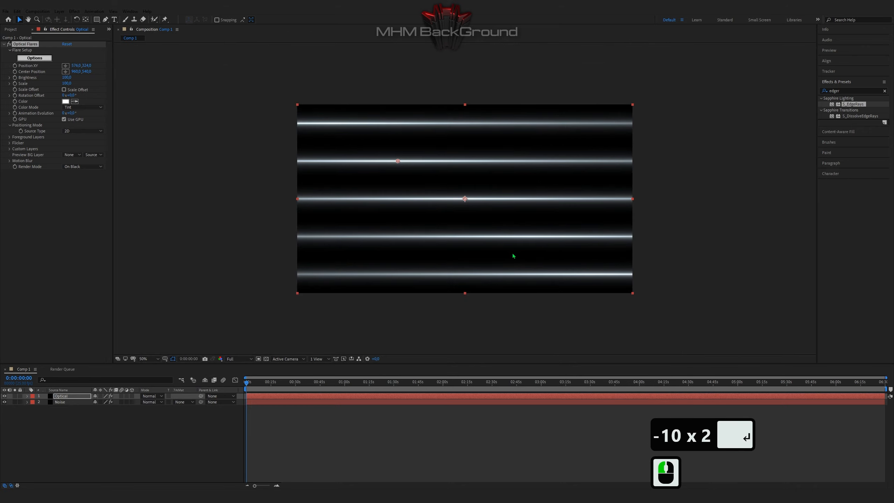
Set the Optical Flares Position XY to 650, 236
left_click(78, 66)
left_click(170, 85)
type("65")
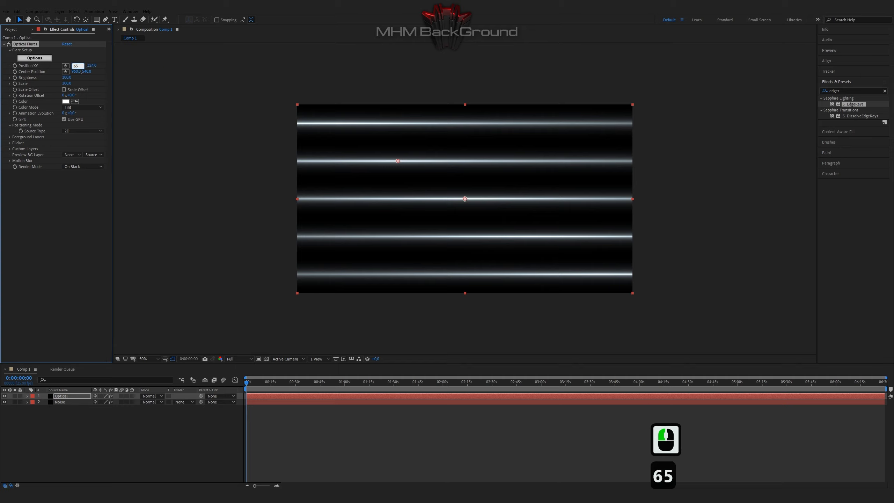
type("0")
key("Tab")
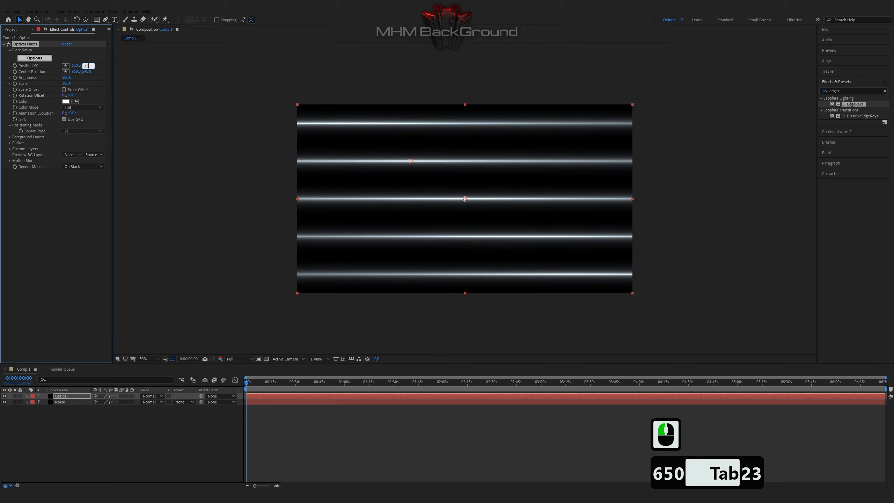
key("Return")
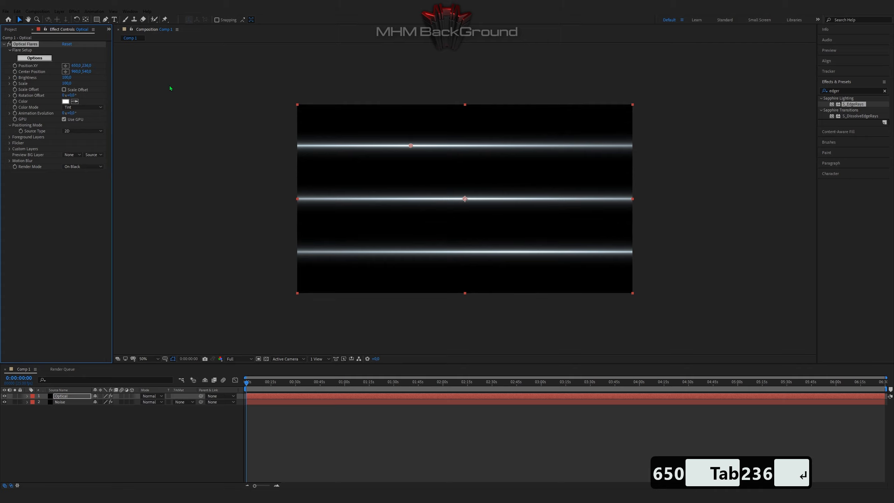
Set the flare's Brightness to 50 and Scale to 300
left_click(67, 77)
type("50")
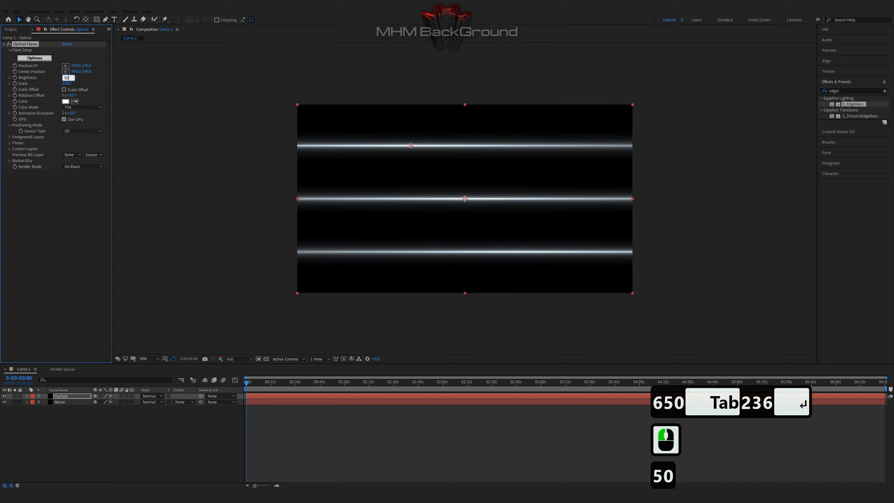
key("Tab")
type("3")
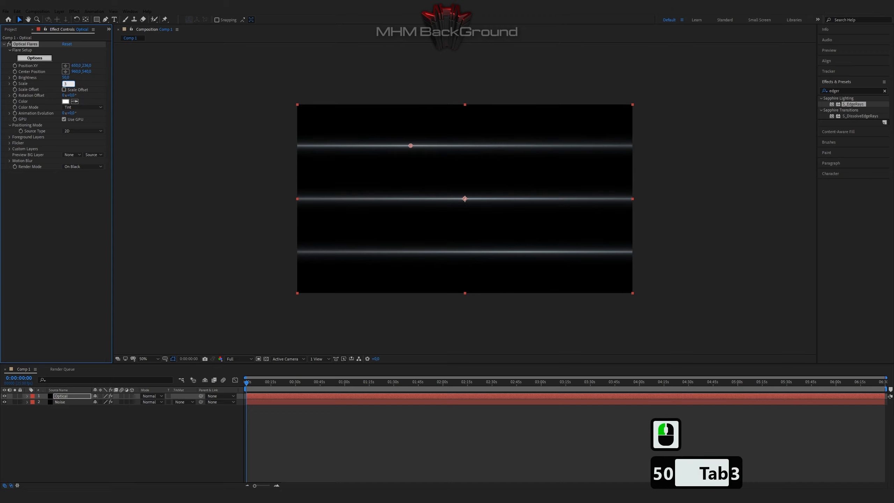
type("00")
Change the Optical Flares color to black
left_click(66, 101)
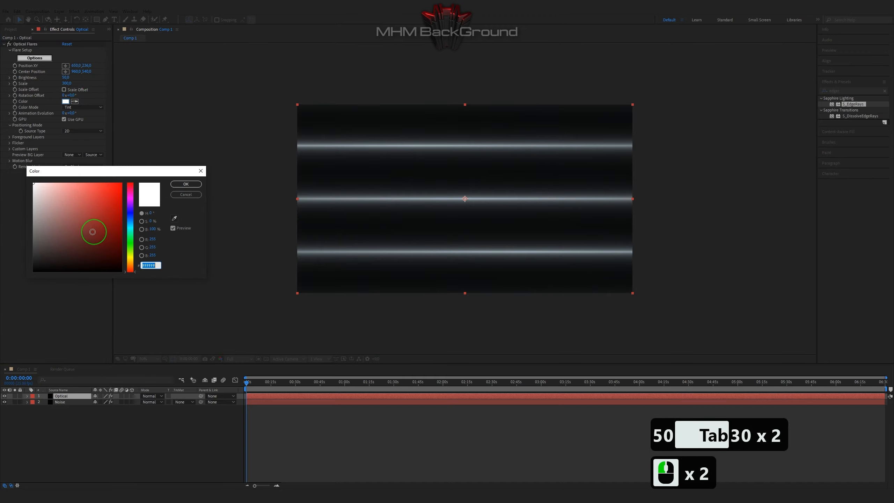
left_click_drag(92, 232, 106, 277)
left_click(178, 184)
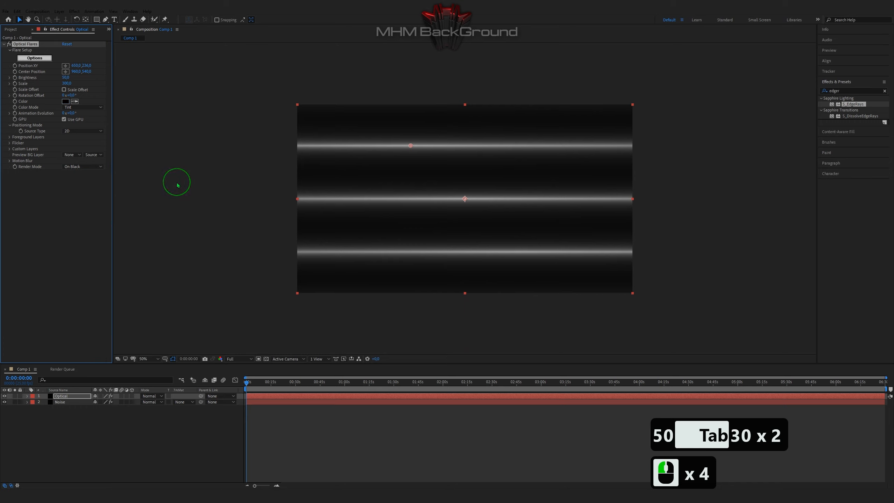
Apply the Displacement Map distortion effect to the Optical layer
left_click(845, 92)
left_click(87, 24)
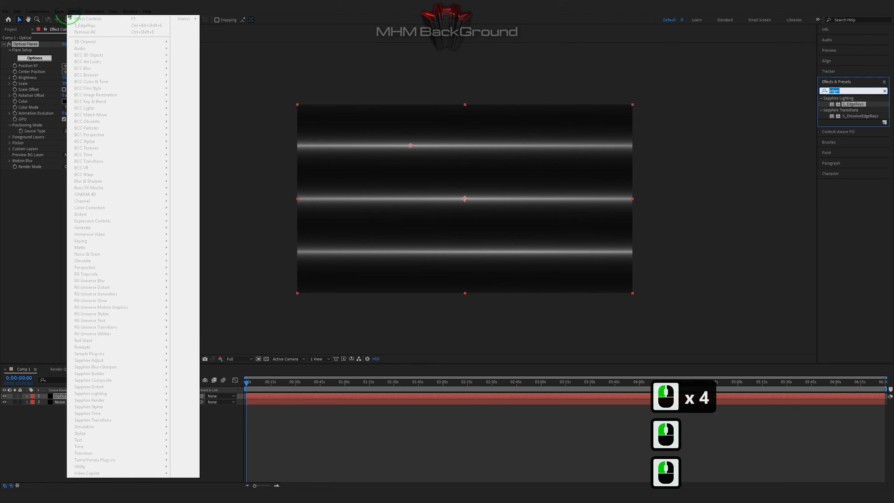
left_click(55, 397)
left_click(81, 42)
left_click(74, 11)
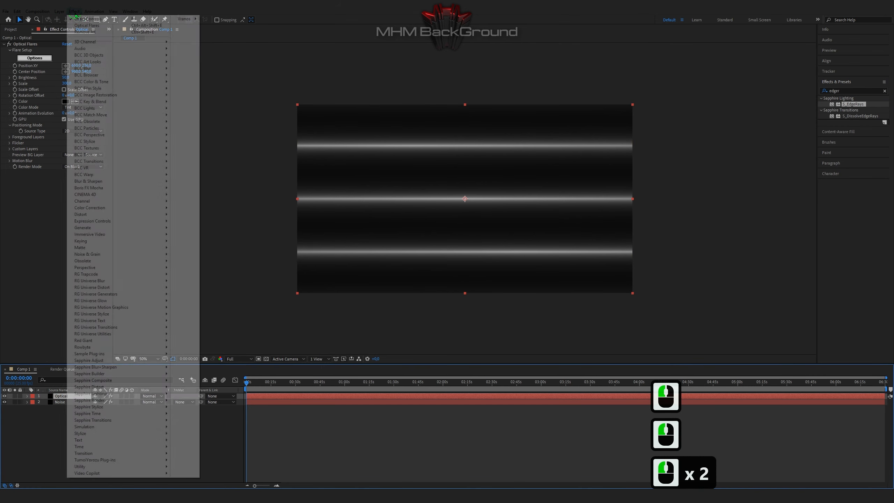
mouse_move(134, 214)
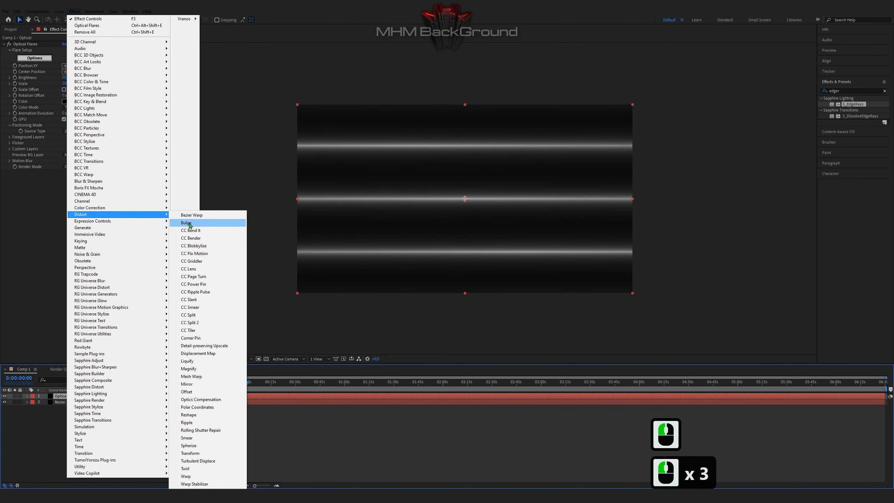
left_click(198, 352)
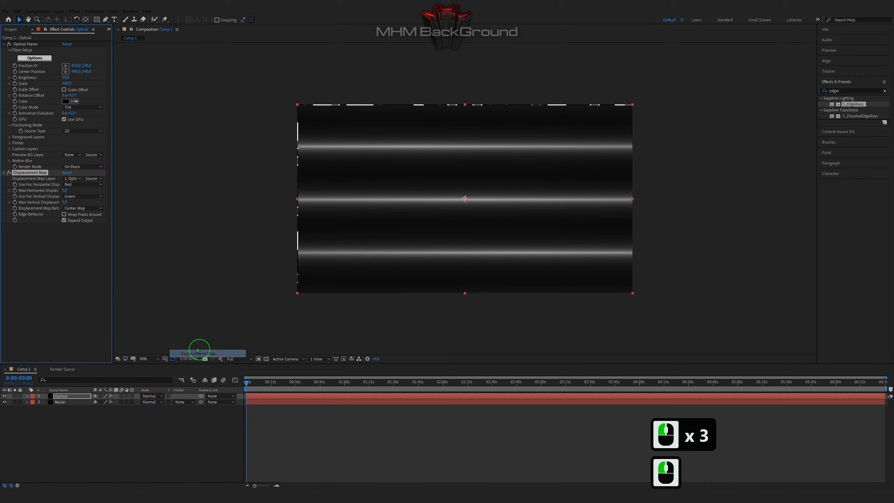
Use the Noise layer as the displacement map, sampling it with its effects and masks
left_click(76, 178)
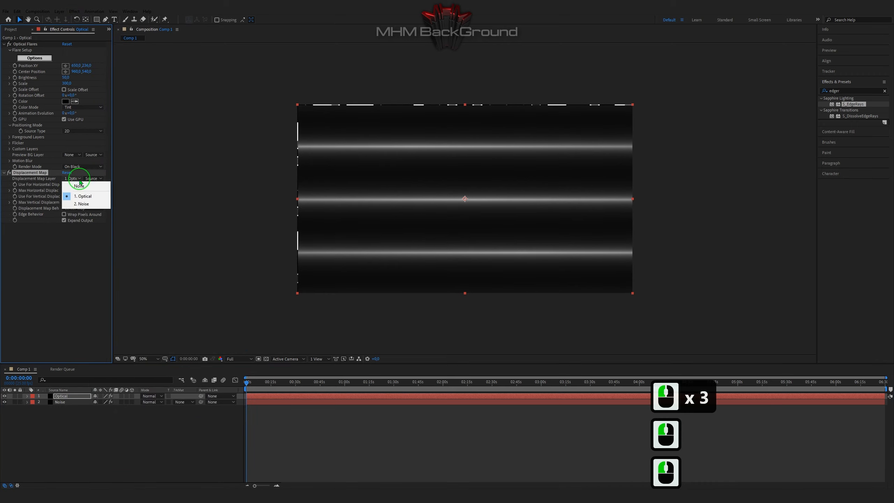
left_click(84, 204)
left_click(94, 181)
left_click(96, 199)
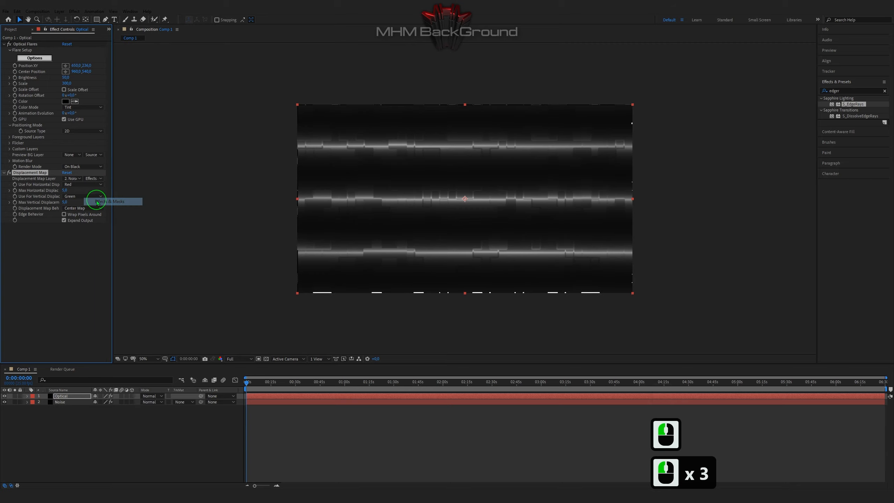
Set the Displacement Map's horizontal channel to Green and its maximum vertical displacement to 218
left_click(70, 185)
left_click(73, 198)
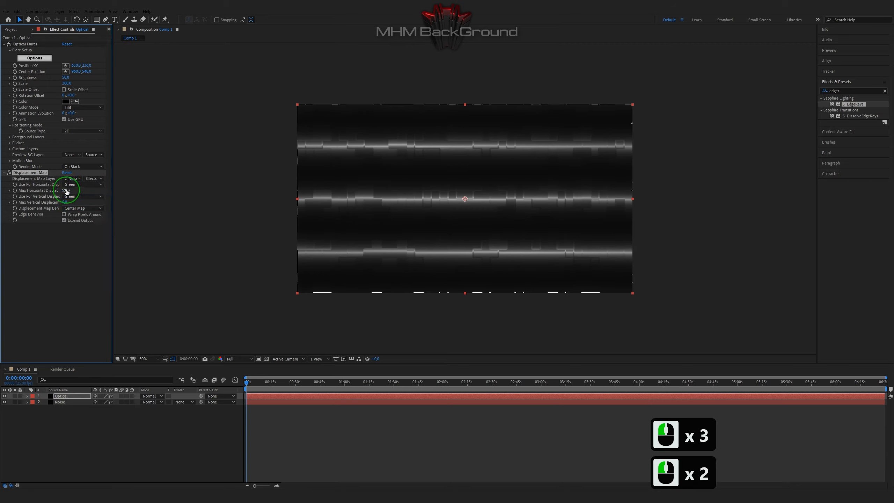
double_click(72, 202)
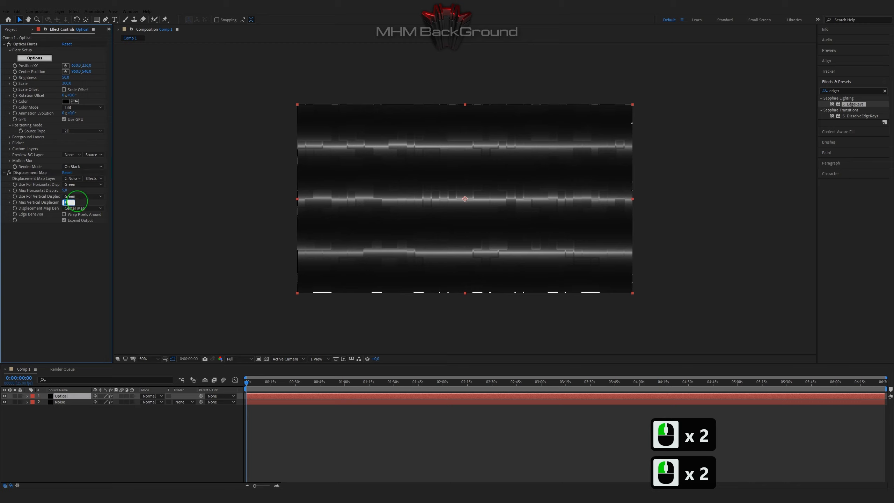
type("12")
key("BackSpace")
key("BackSpace")
type("218")
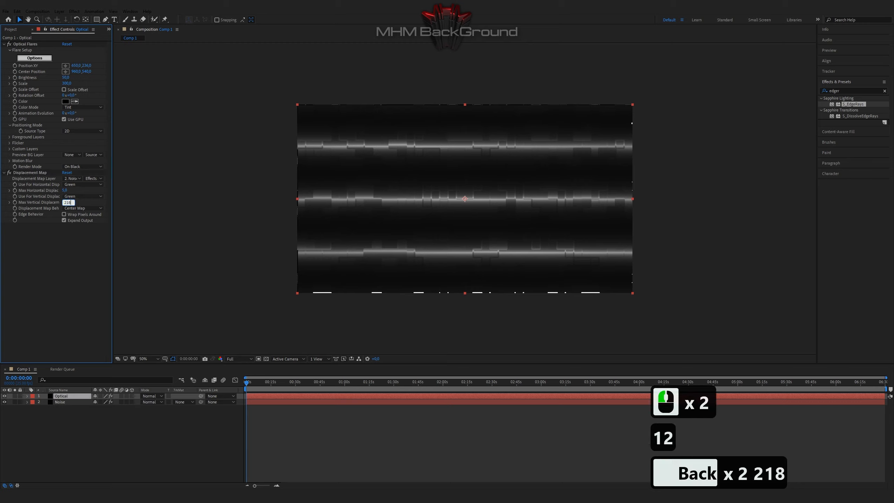
key("Return")
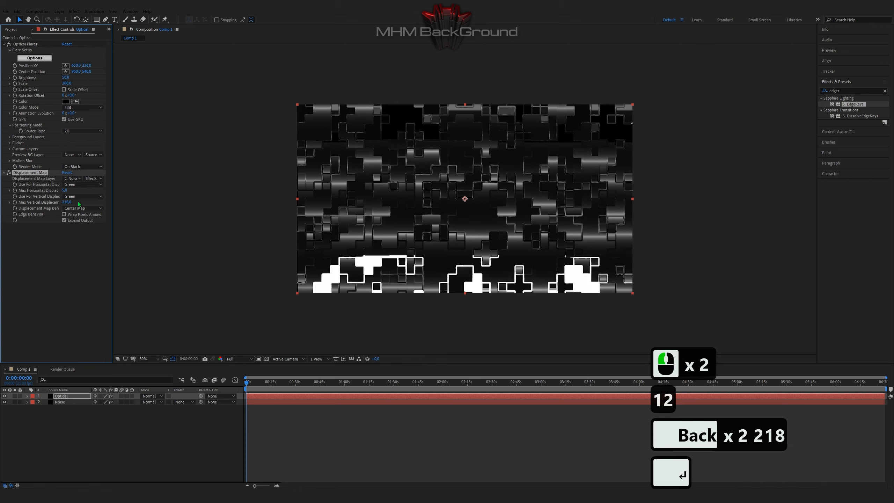
Use the Blue channel for vertical displacement and enable Wrap Pixels Around for the edges
left_click(84, 196)
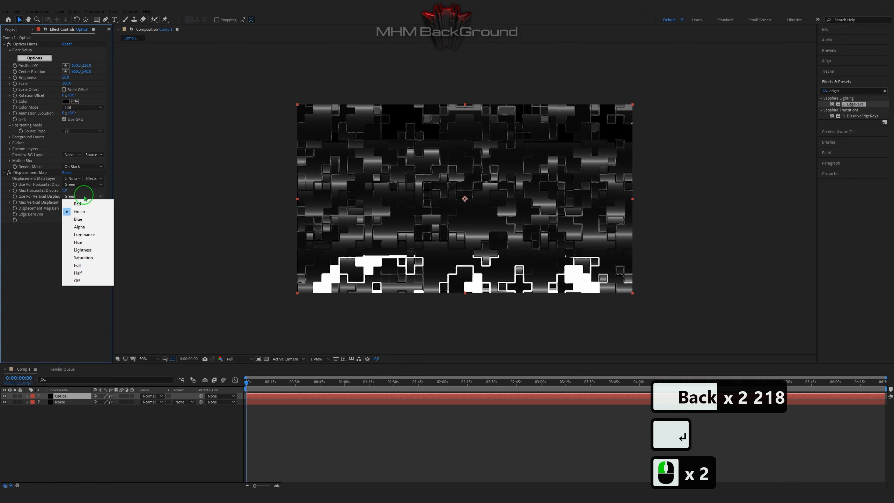
left_click(82, 219)
left_click(64, 215)
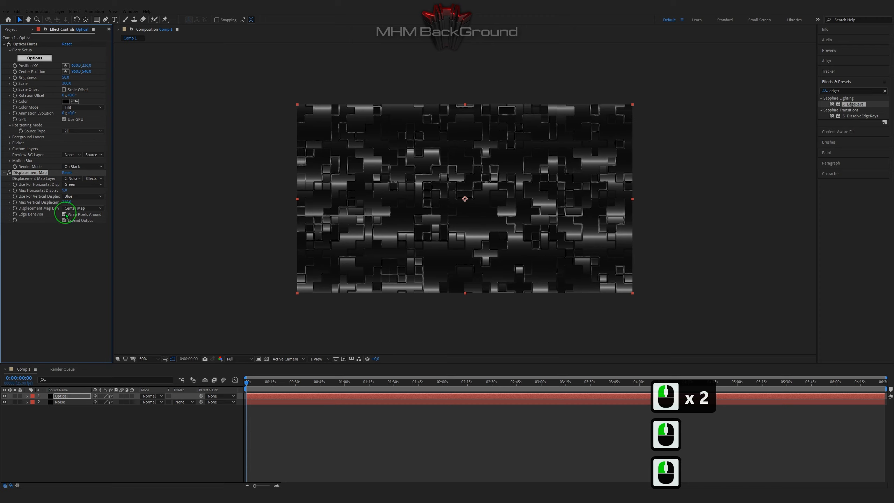
key("space")
key("space")
key("space")
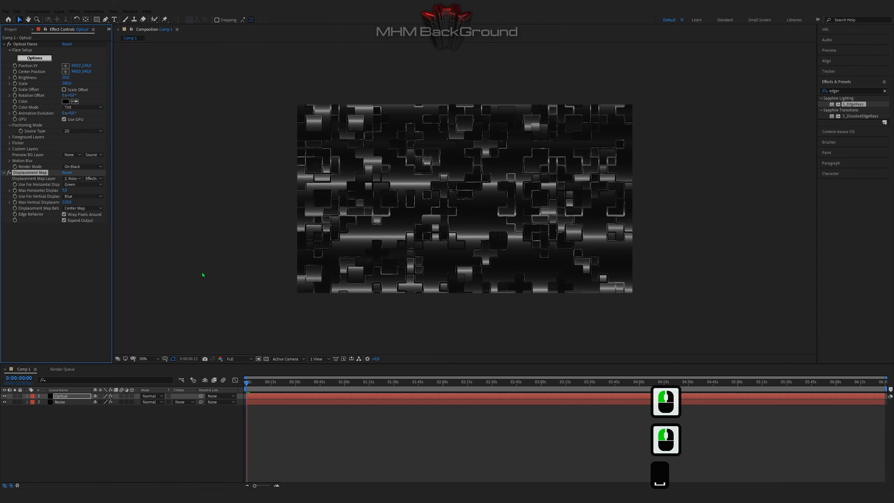
key("space")
Add an adjustment layer above the Optical layer and apply the Stylize Glow effect to it
left_click(59, 425)
right_click(60, 425)
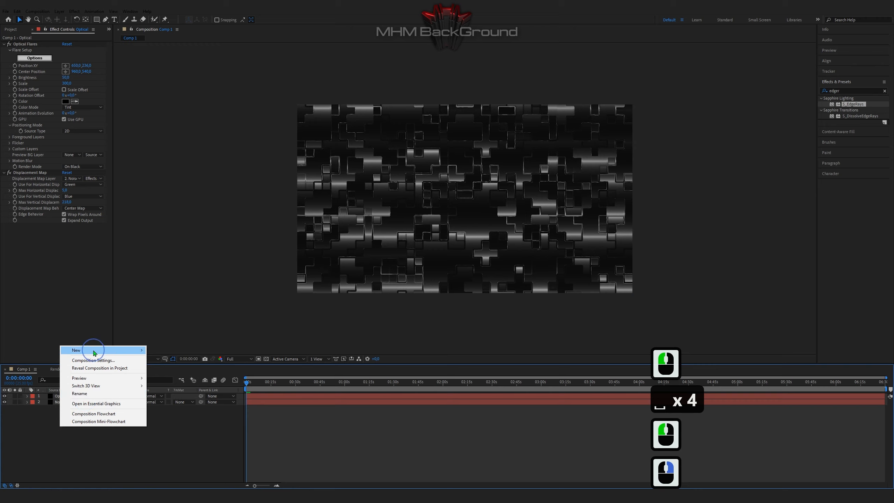
mouse_move(94, 353)
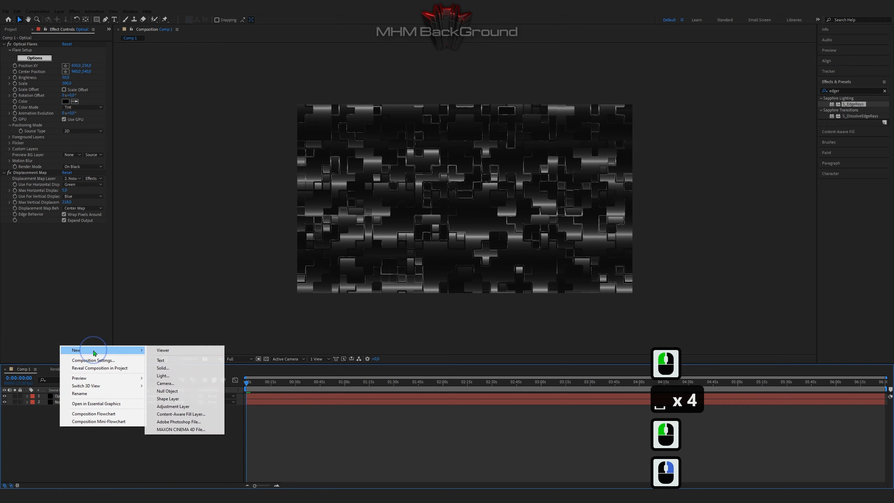
left_click(199, 407)
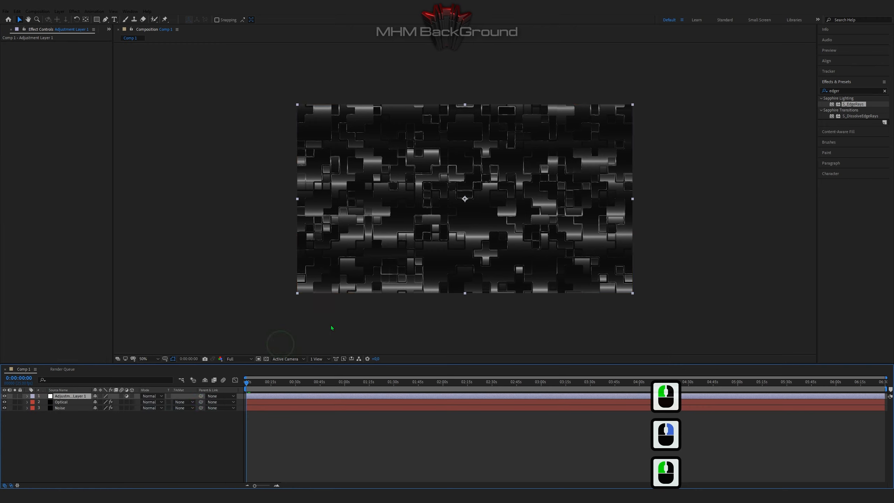
left_click(819, 99)
type("glow")
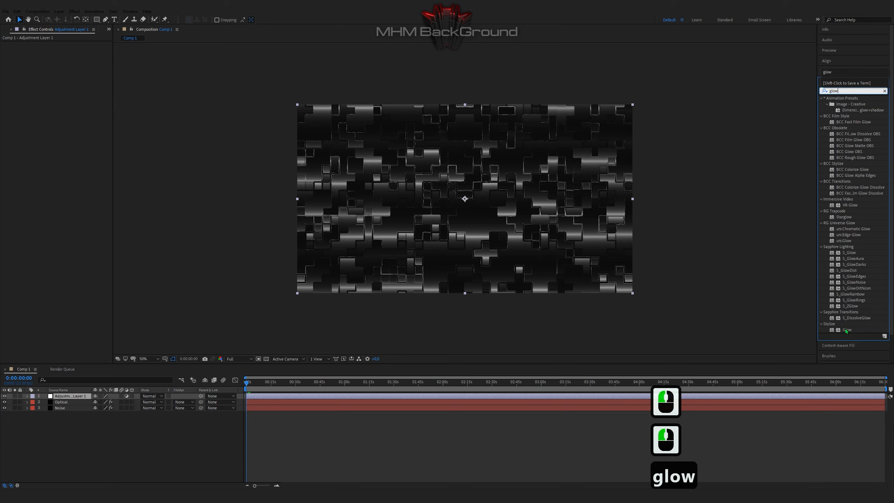
double_click(847, 330)
Set the Glow Threshold to 27.1%, Glow Radius to 0 and Glow Intensity to 3.6
left_click(66, 55)
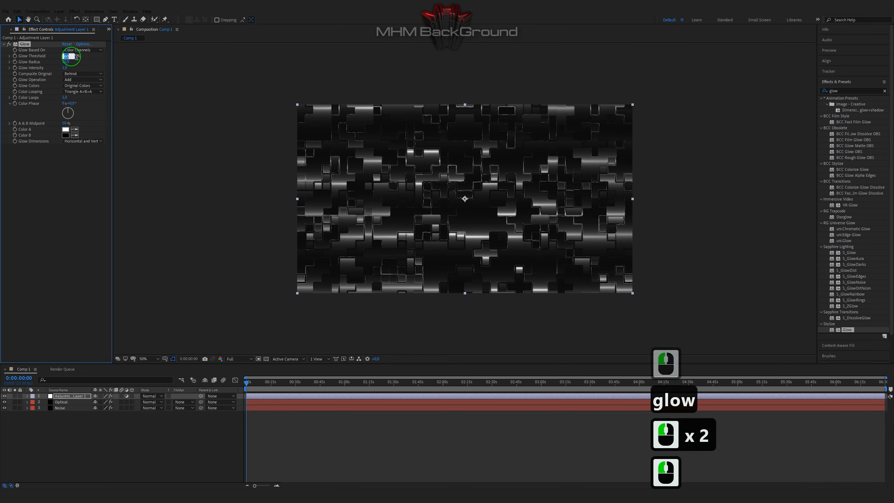
type("27.1")
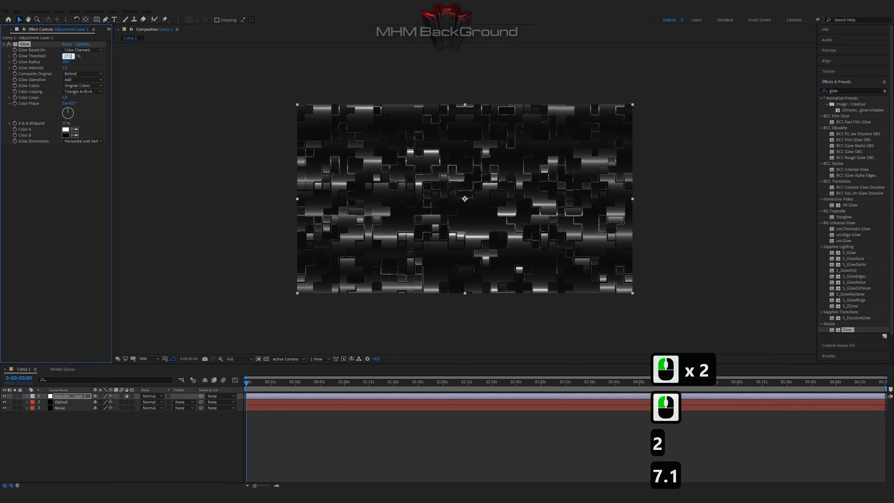
key("Return")
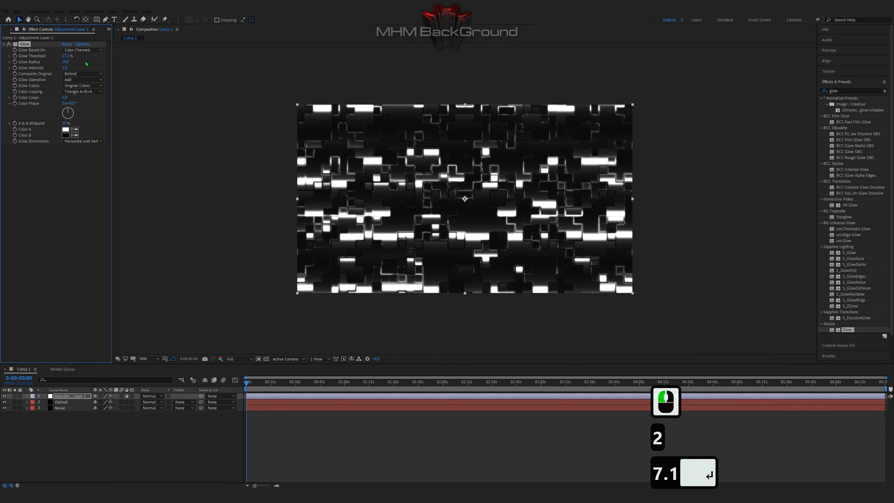
left_click(65, 62)
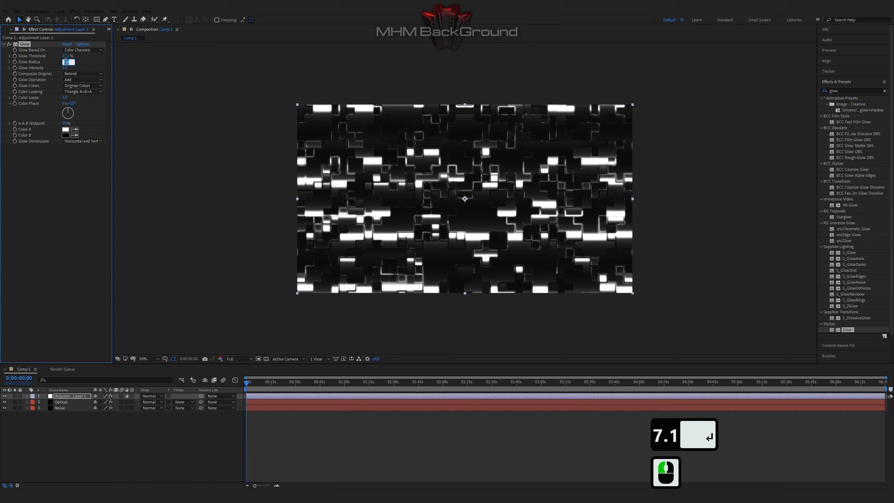
type("0")
left_click(65, 69)
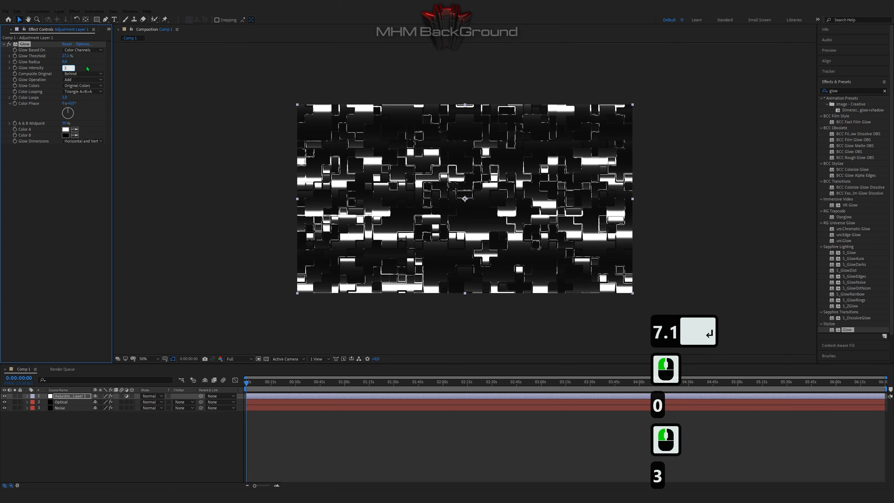
type(".6")
key("Return")
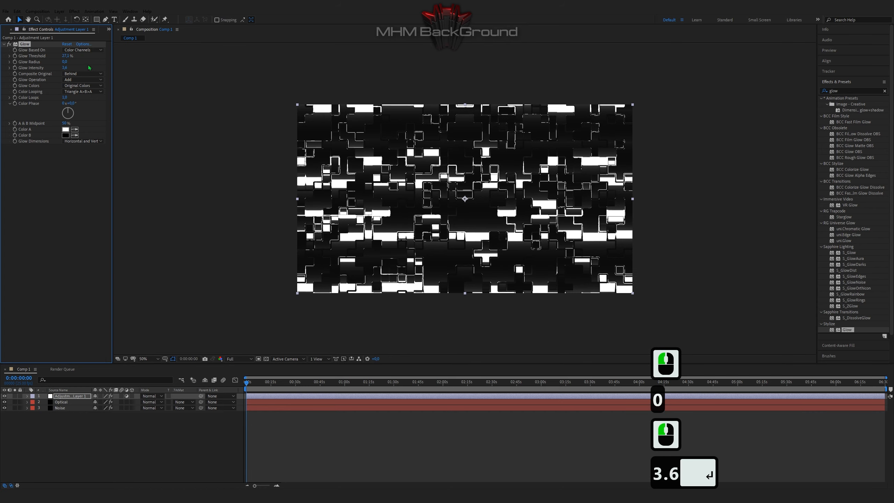
Switch the Glow Colors to A & B Colors and make Color A magenta
left_click(81, 86)
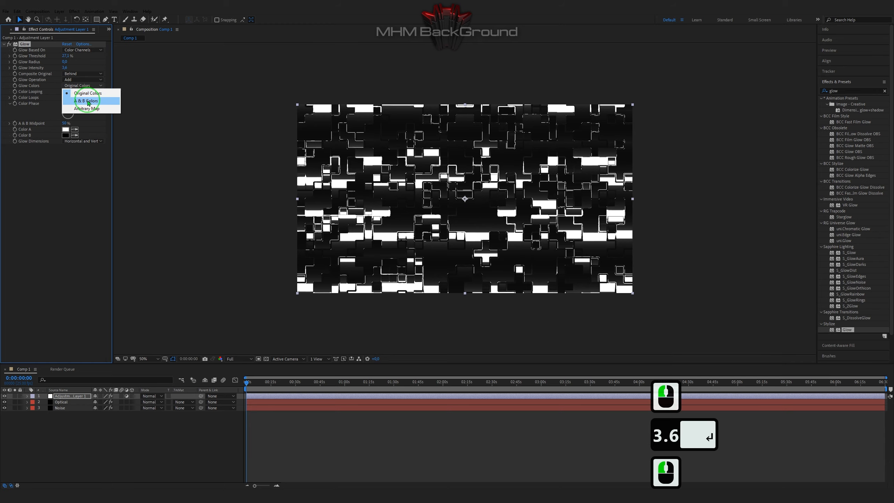
left_click(75, 98)
left_click(68, 129)
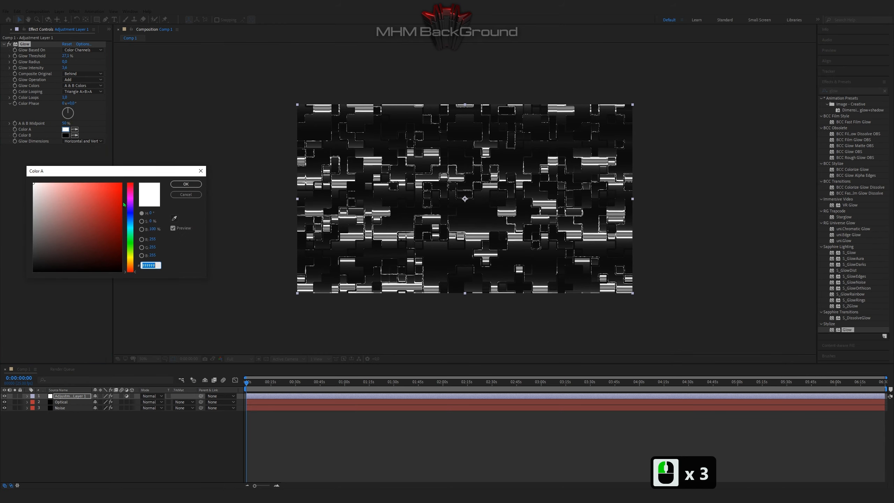
left_click(130, 199)
left_click_drag(120, 198, 132, 222)
left_click(179, 185)
Set the Glow effect's Color B to bright blue 00A8FF
left_click(72, 140)
left_click(66, 135)
left_click(121, 183)
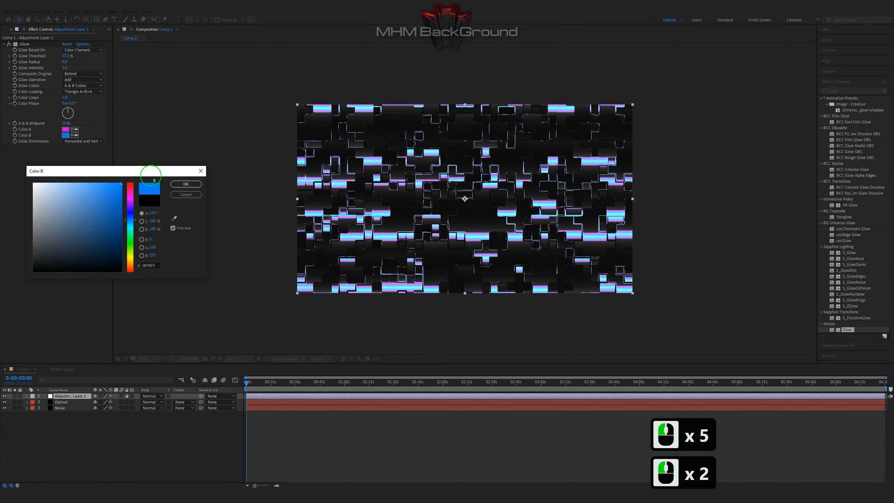
left_click(173, 187)
left_click(129, 222)
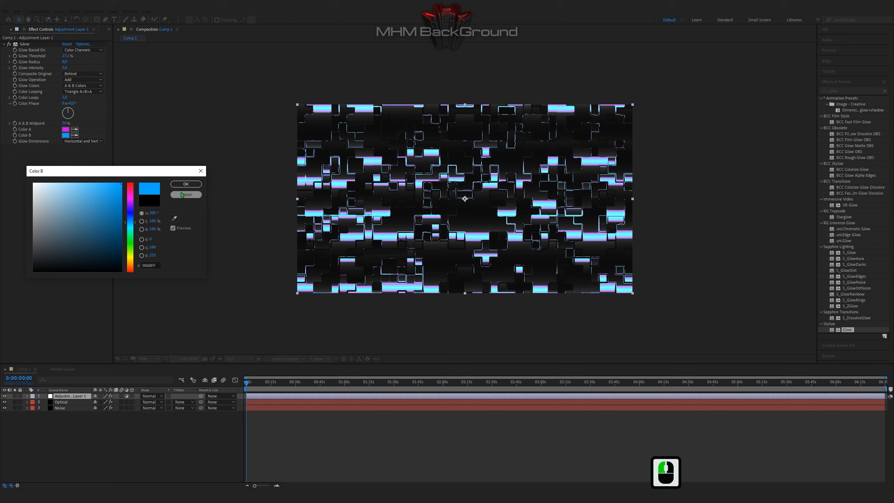
left_click(184, 186)
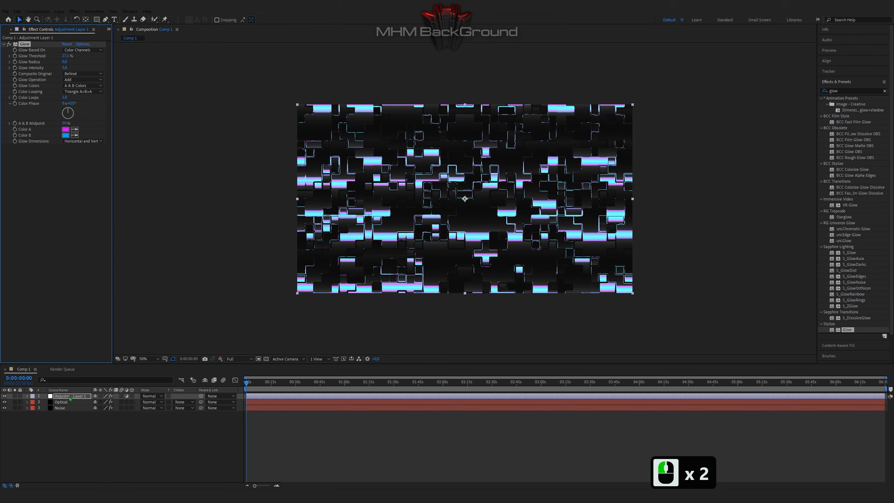
Add a second Glow effect with a Glow Radius of 60 to the adjustment layer and preview the animation
left_click(408, 343)
double_click(849, 329)
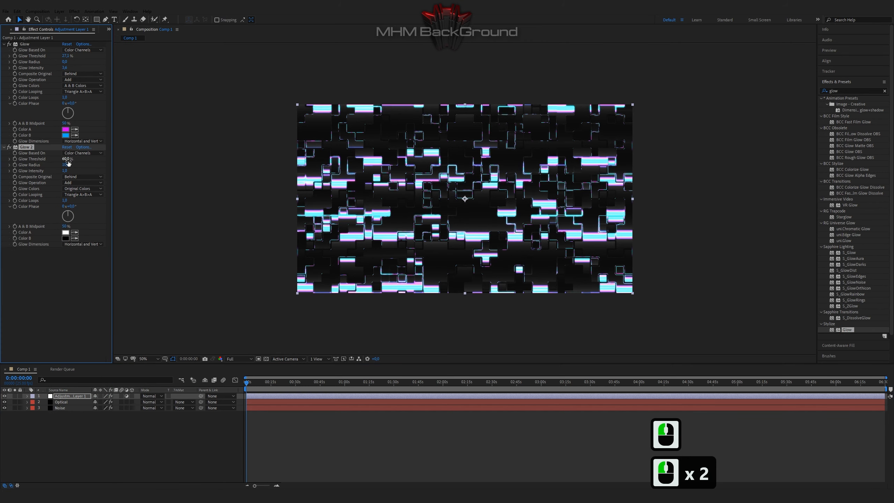
left_click(68, 165)
type("60")
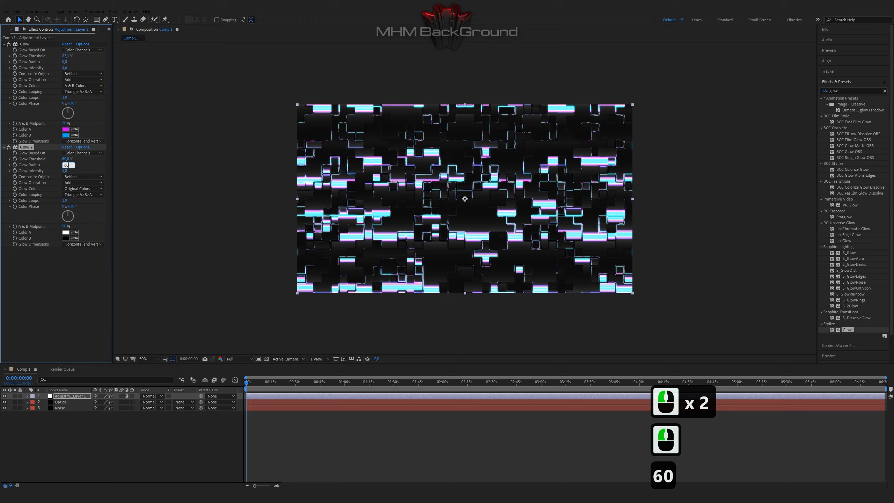
left_click(89, 171)
key("space")
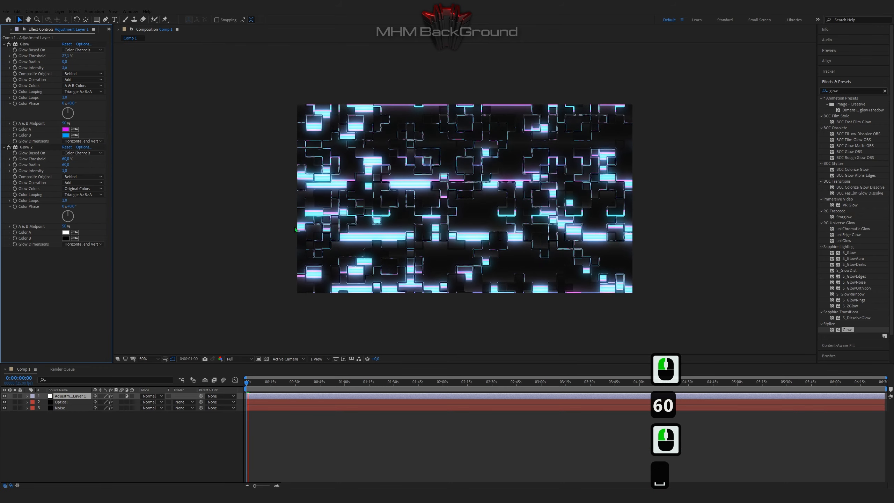
key("space")
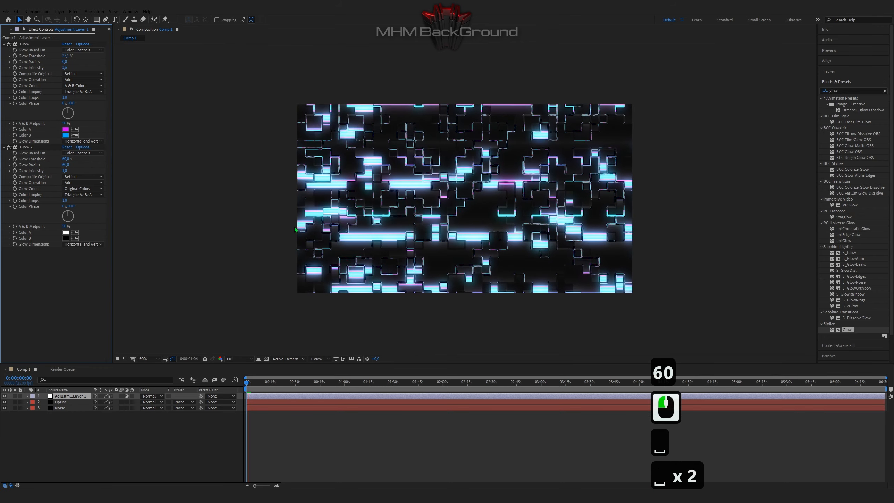
key("space")
key("space")
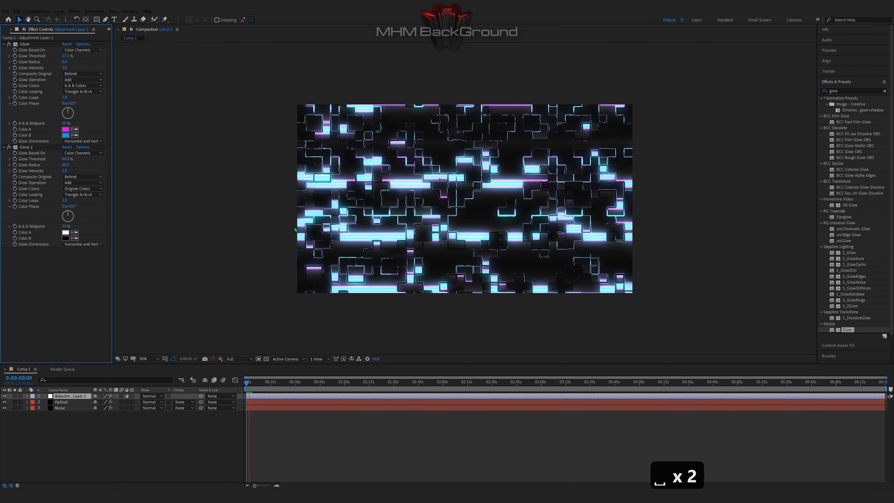
key("space")
key("d")
key("o")
key("n")
key("e")
key("shift+1")
key("shift+0")
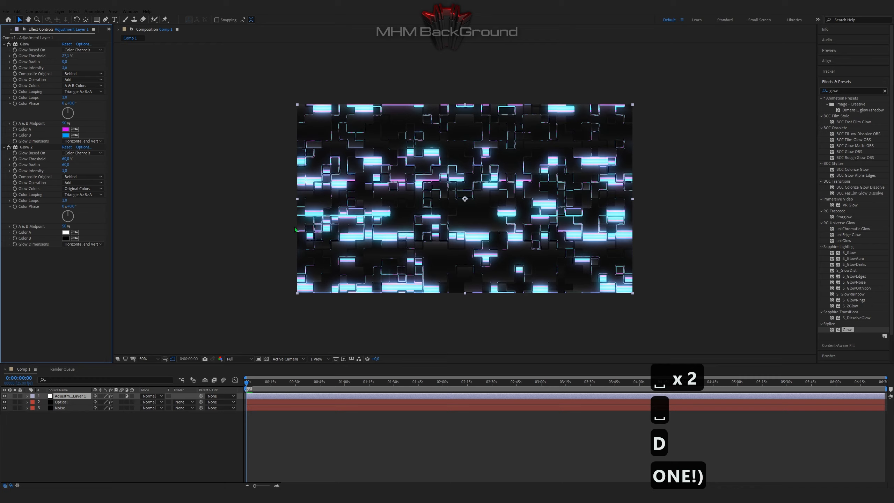